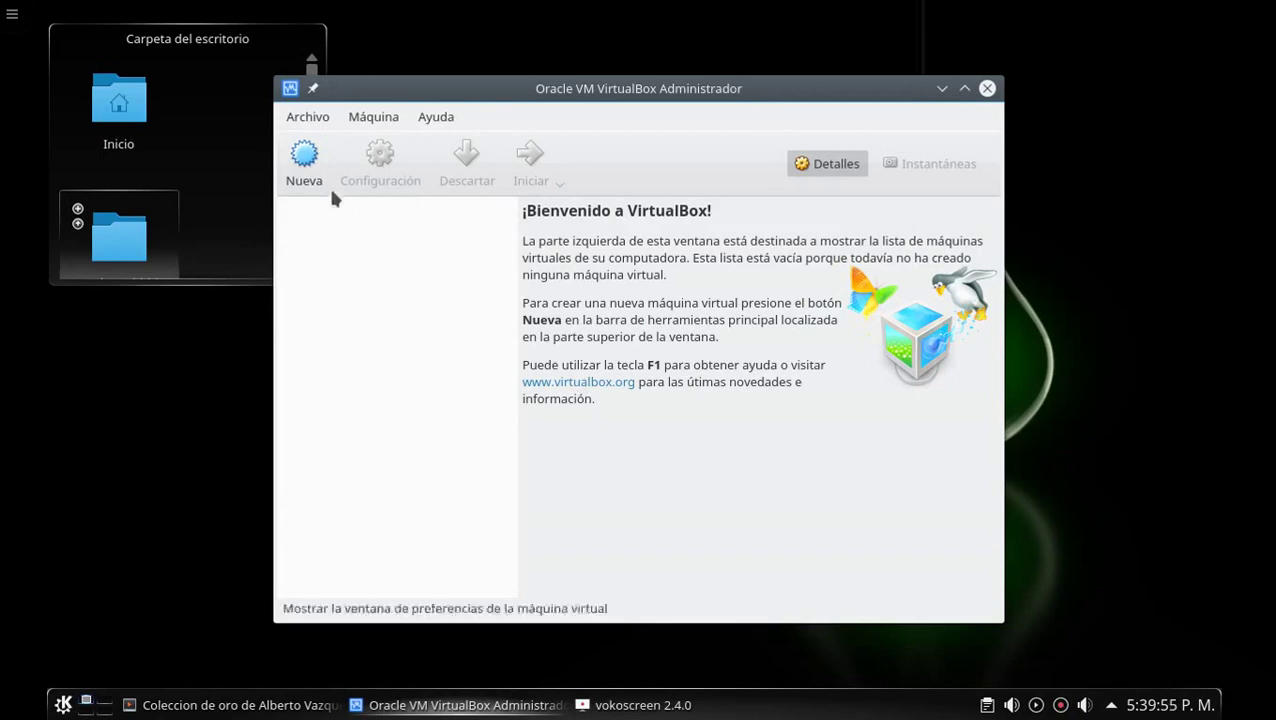
- Start creating a new virtual machine named w7 with type Microsoft Windows and version Windows 7 (64-bit)
left_click(305, 170)
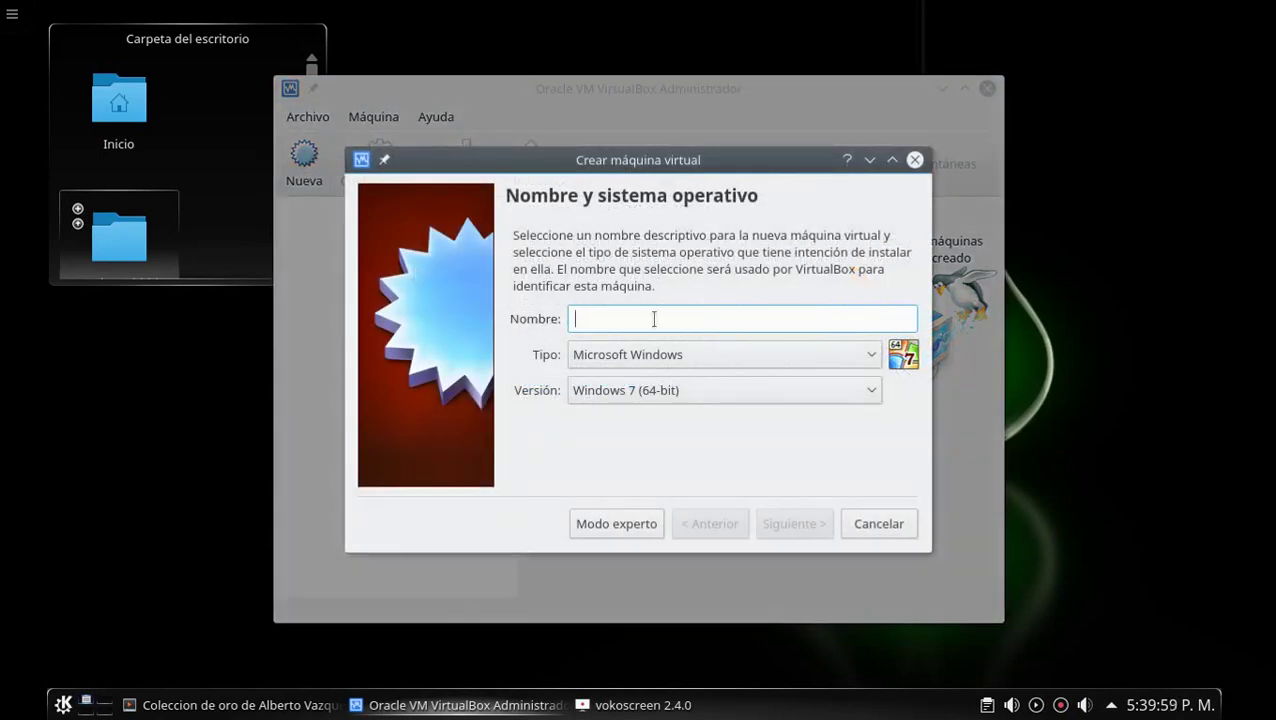
type("w7")
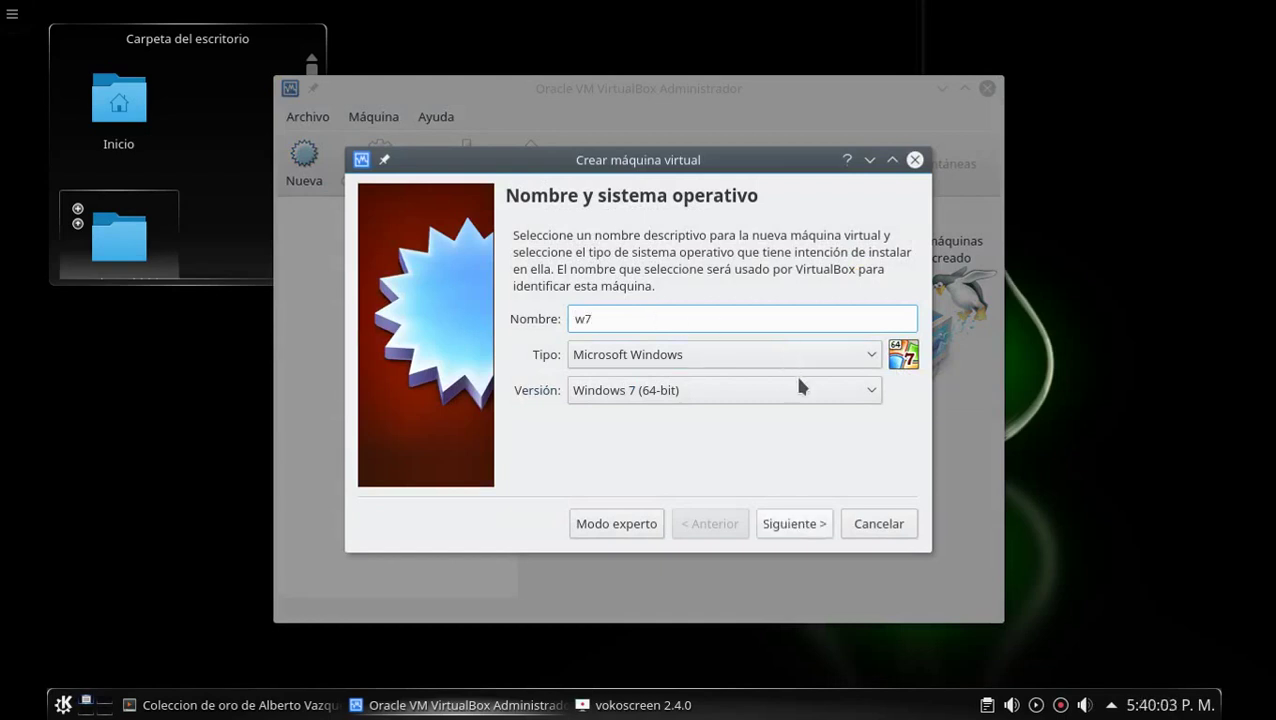
left_click(803, 527)
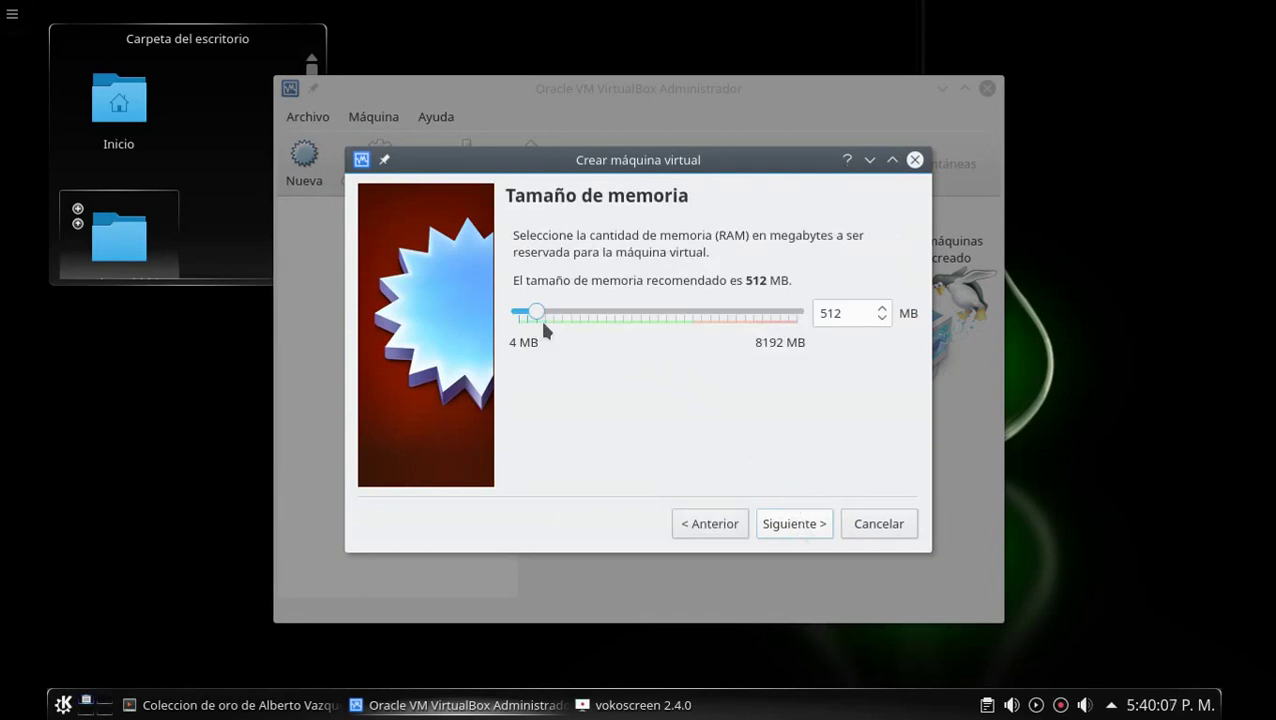
- Set the new machine's memory size to 2000 MB and continue to the hard disk settings
left_click_drag(564, 315, 589, 333)
double_click(850, 313)
type("2000")
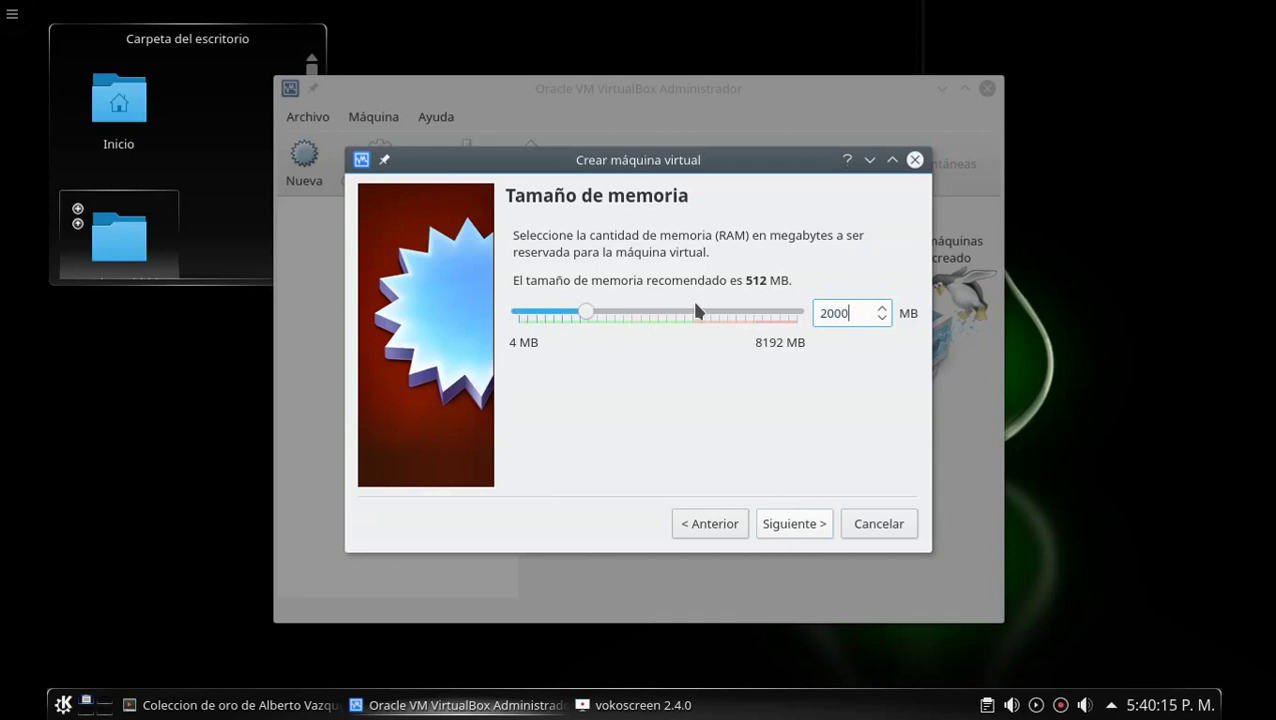
key("Return")
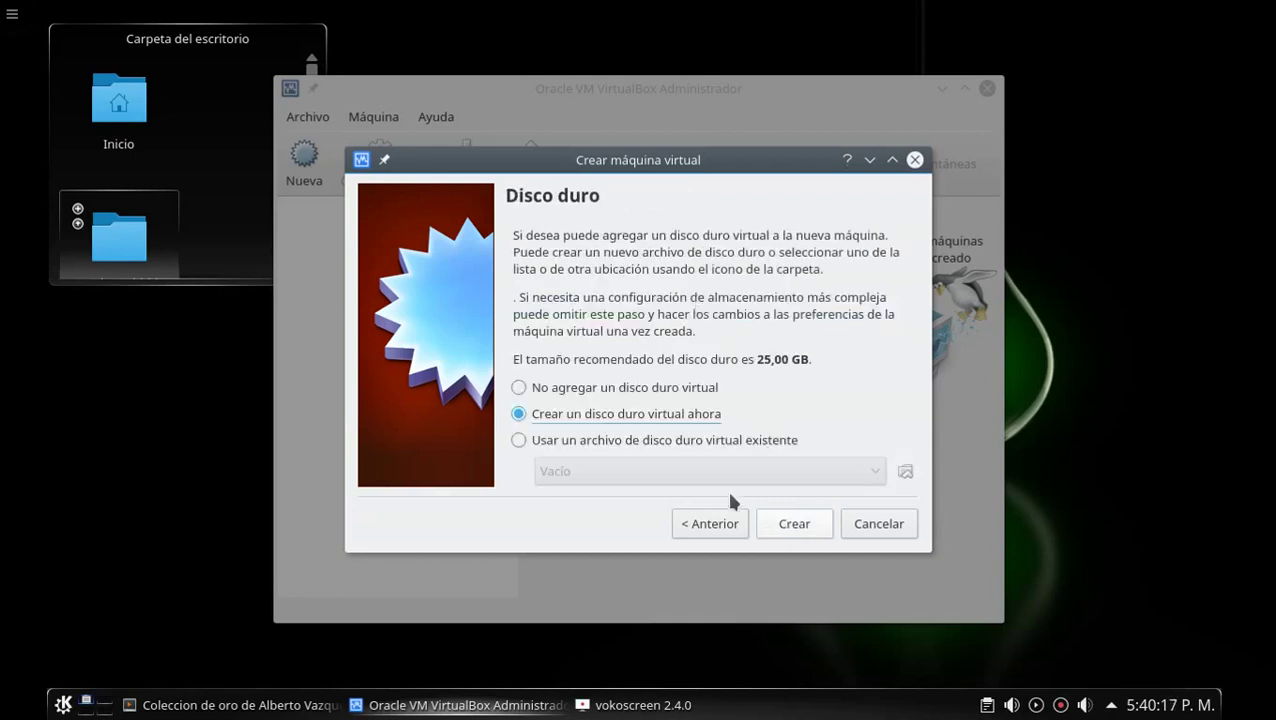
left_click(703, 537)
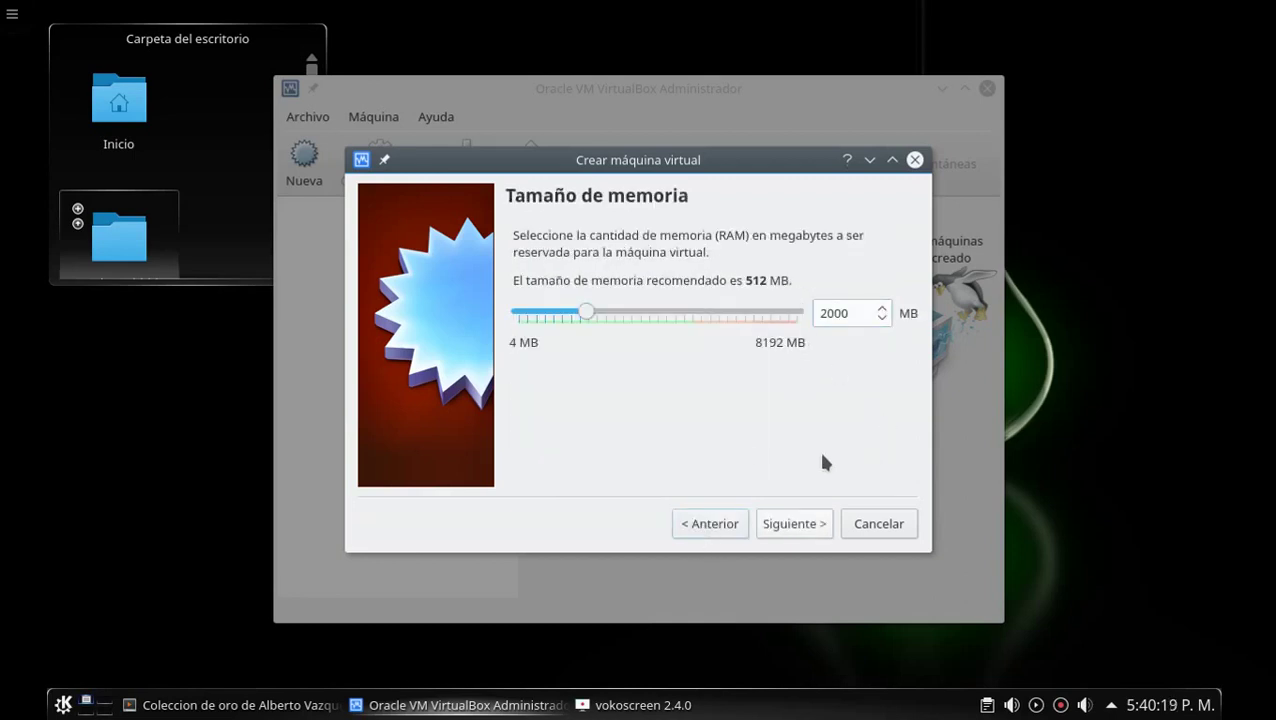
left_click(809, 520)
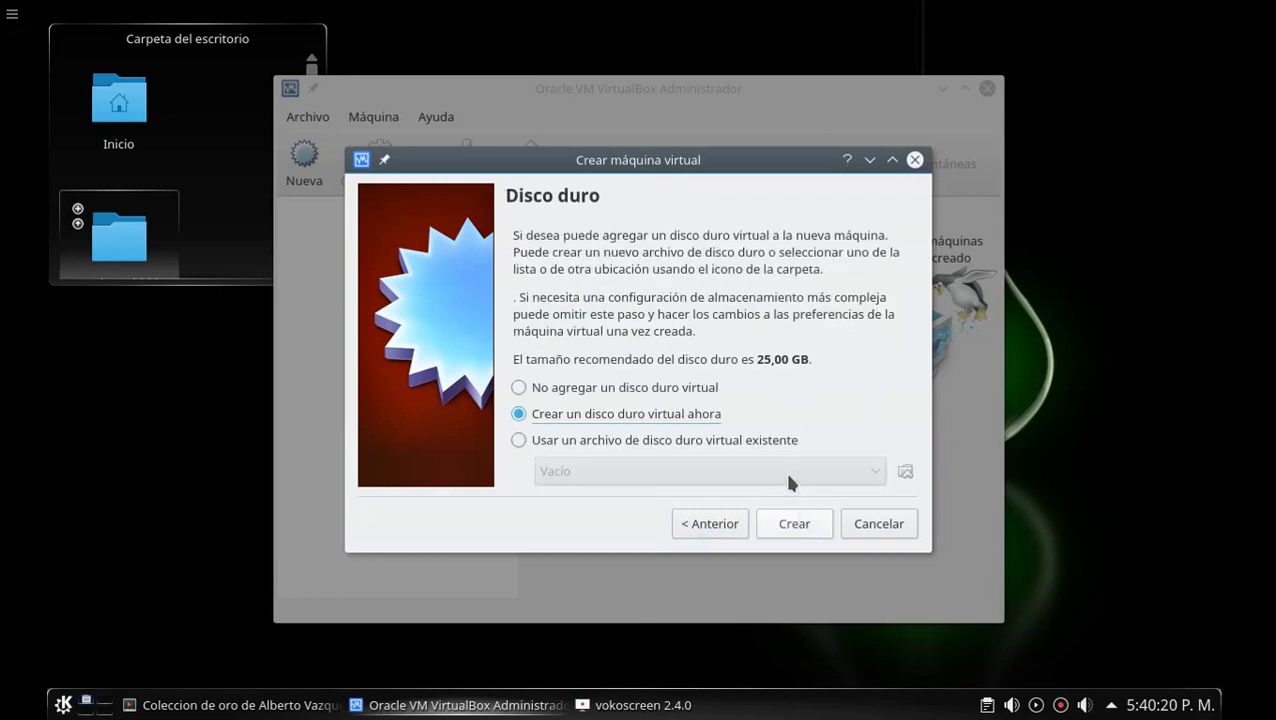
- Use the existing virtual hard disk 7vitor.vdi from VirtualBox VMs/7vitor and create the machine
left_click(599, 443)
left_click(905, 471)
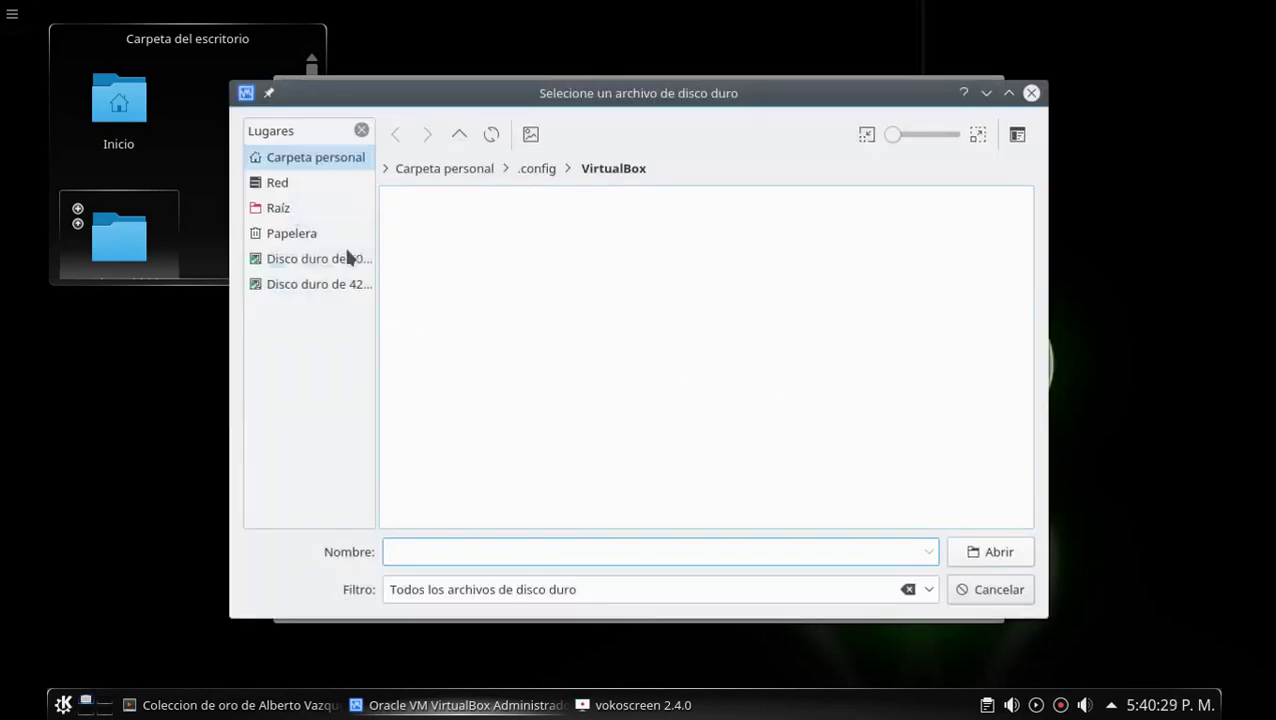
left_click(307, 160)
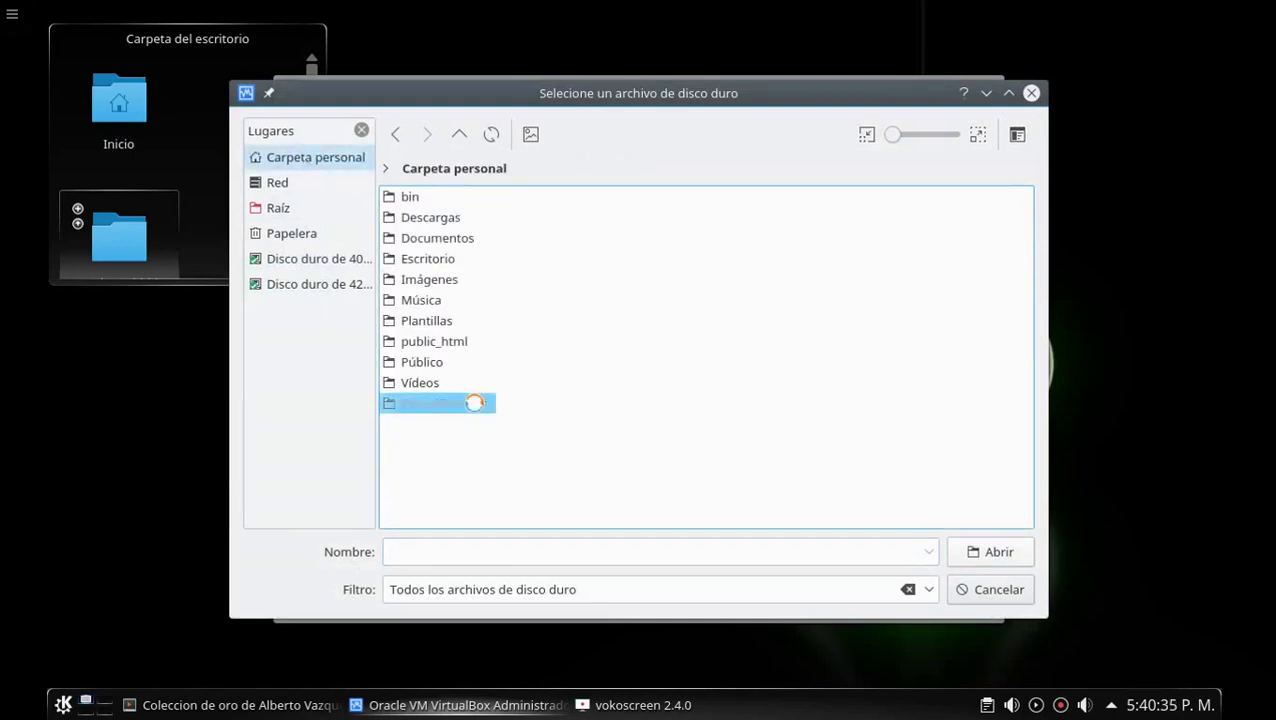
left_click(478, 405)
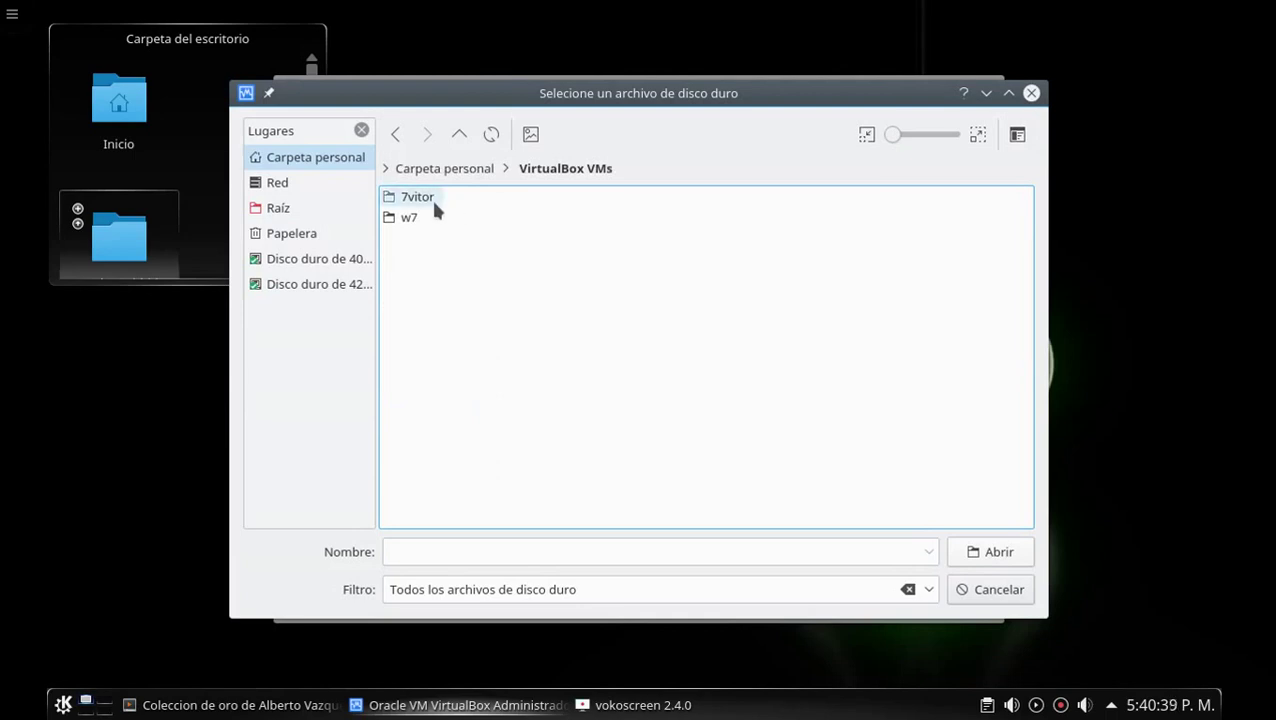
left_click(434, 205)
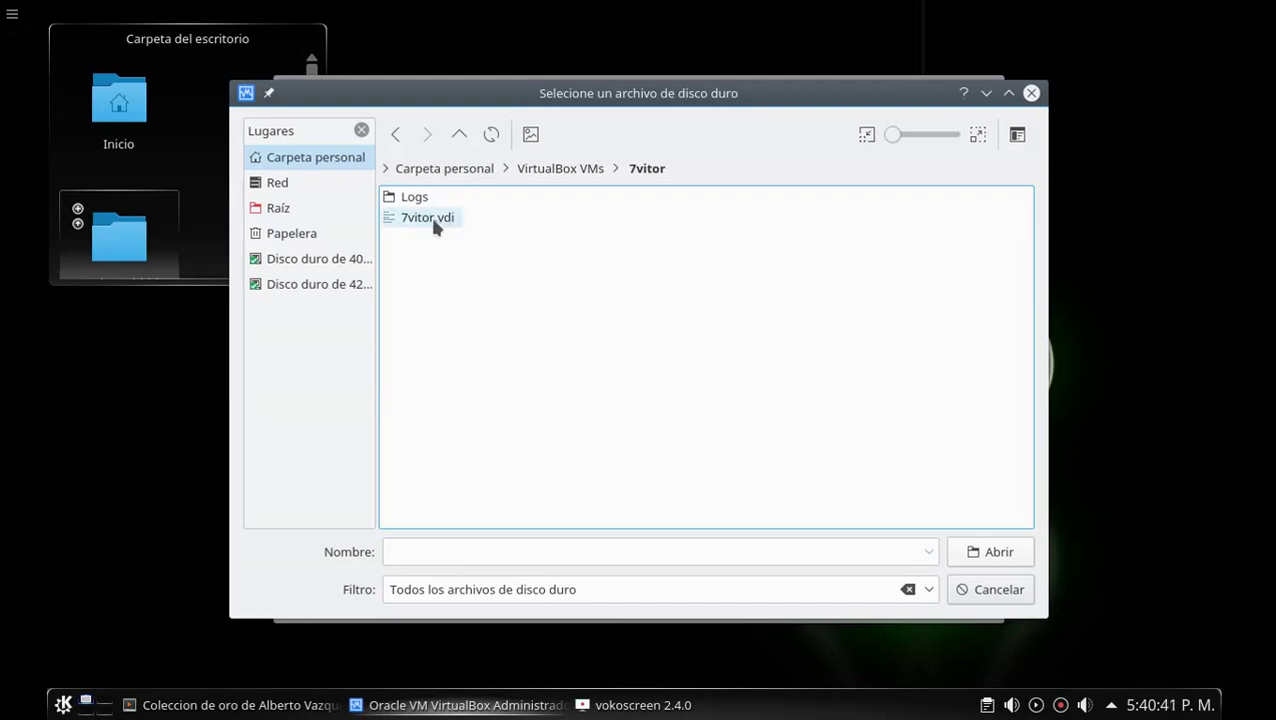
left_click(546, 176)
left_click(417, 217)
left_click(585, 176)
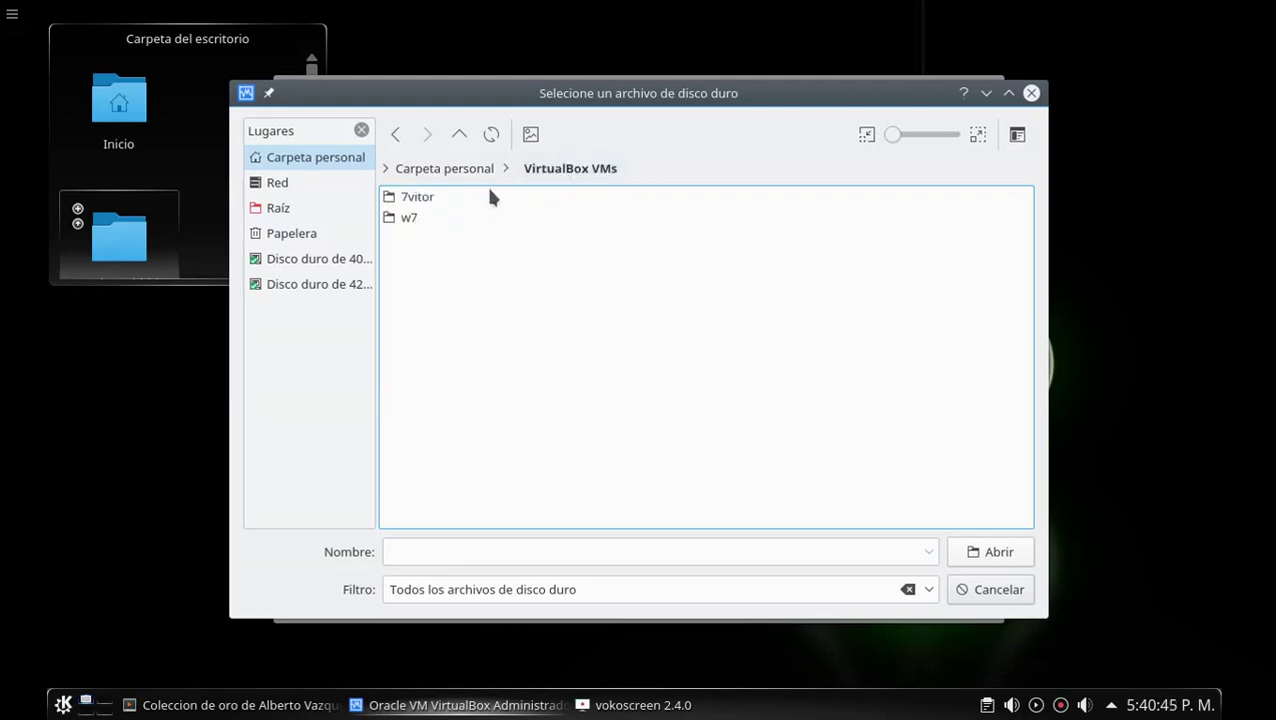
left_click(421, 196)
left_click(446, 219)
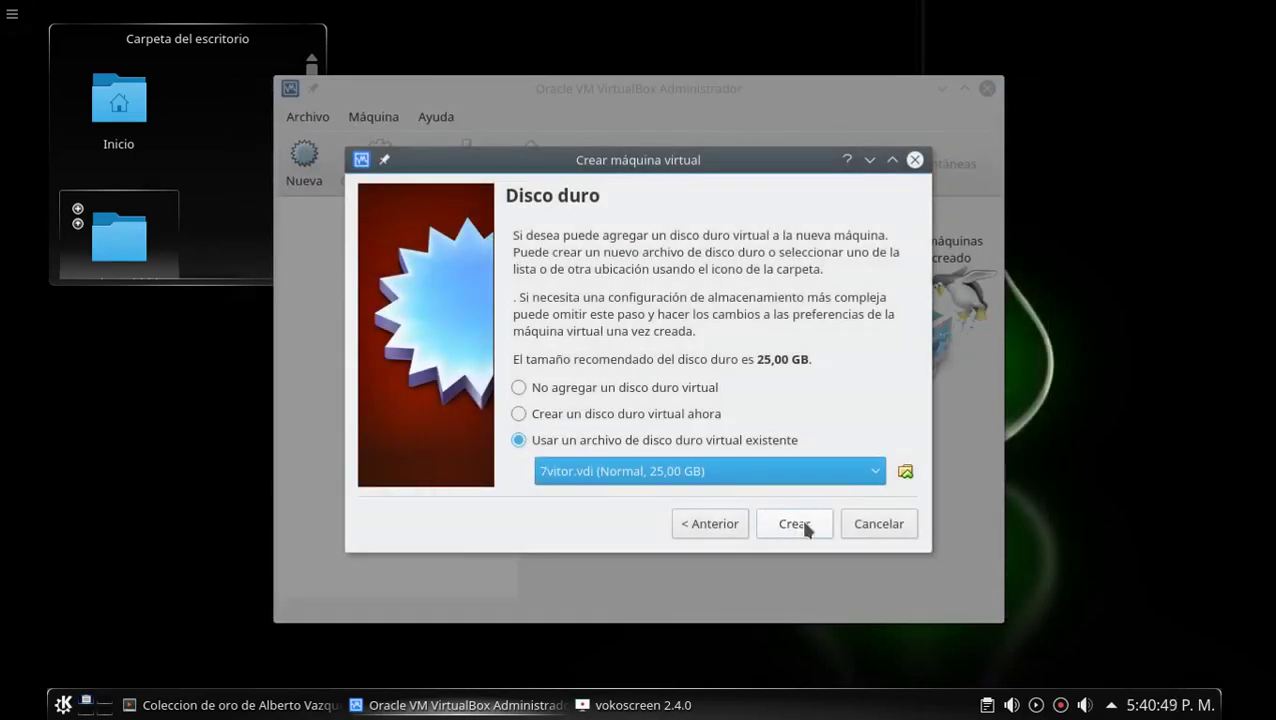
left_click(800, 524)
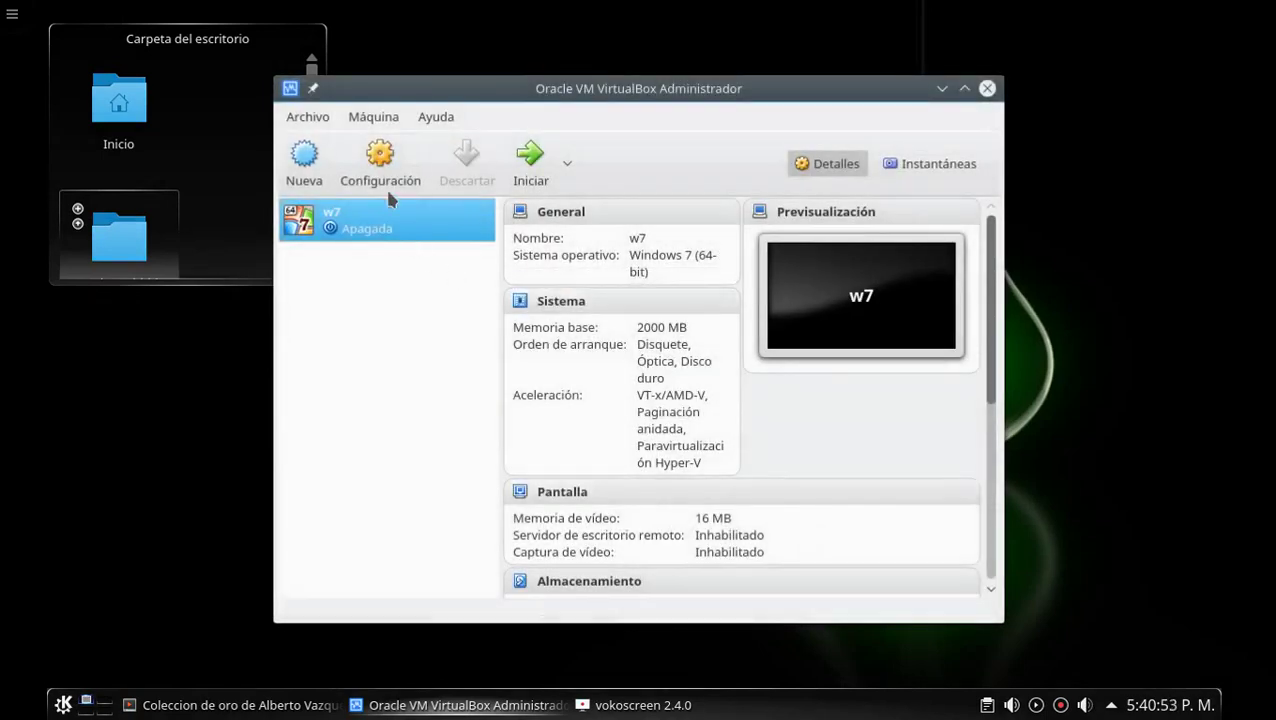
- Review the w7 machine's system, display, storage, audio, network and serial port settings, then accept them
left_click(385, 170)
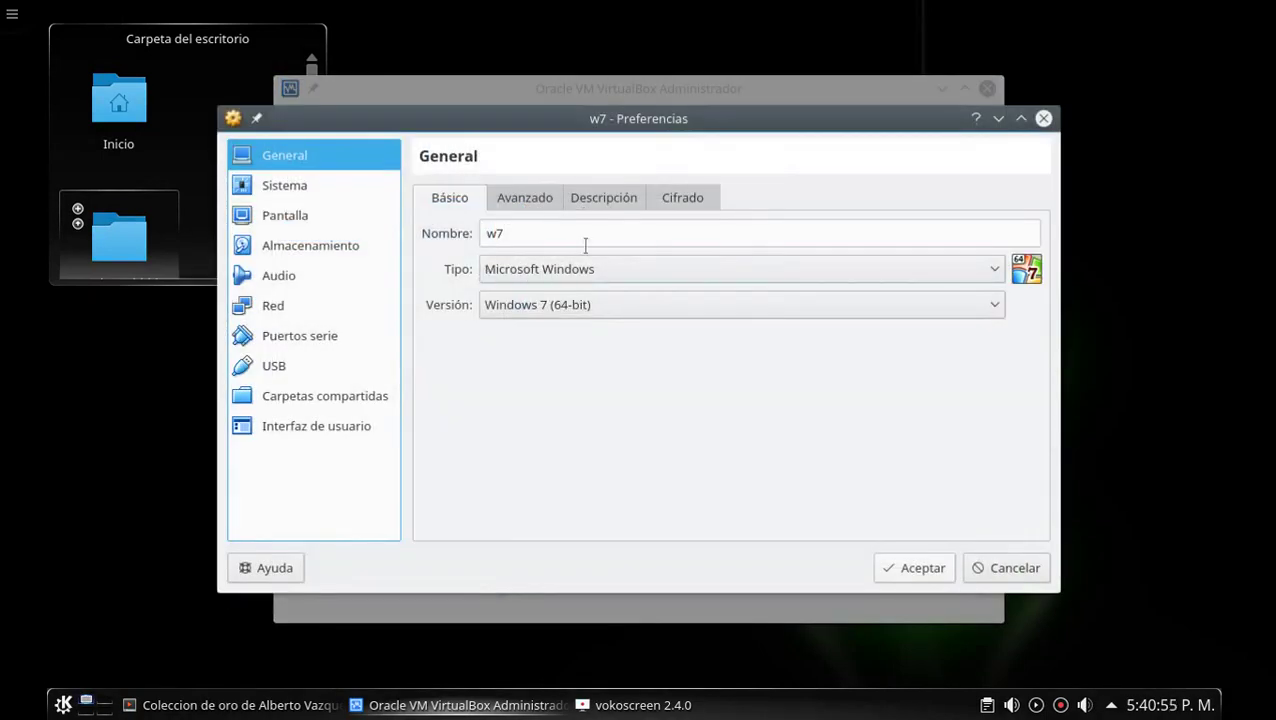
left_click(266, 193)
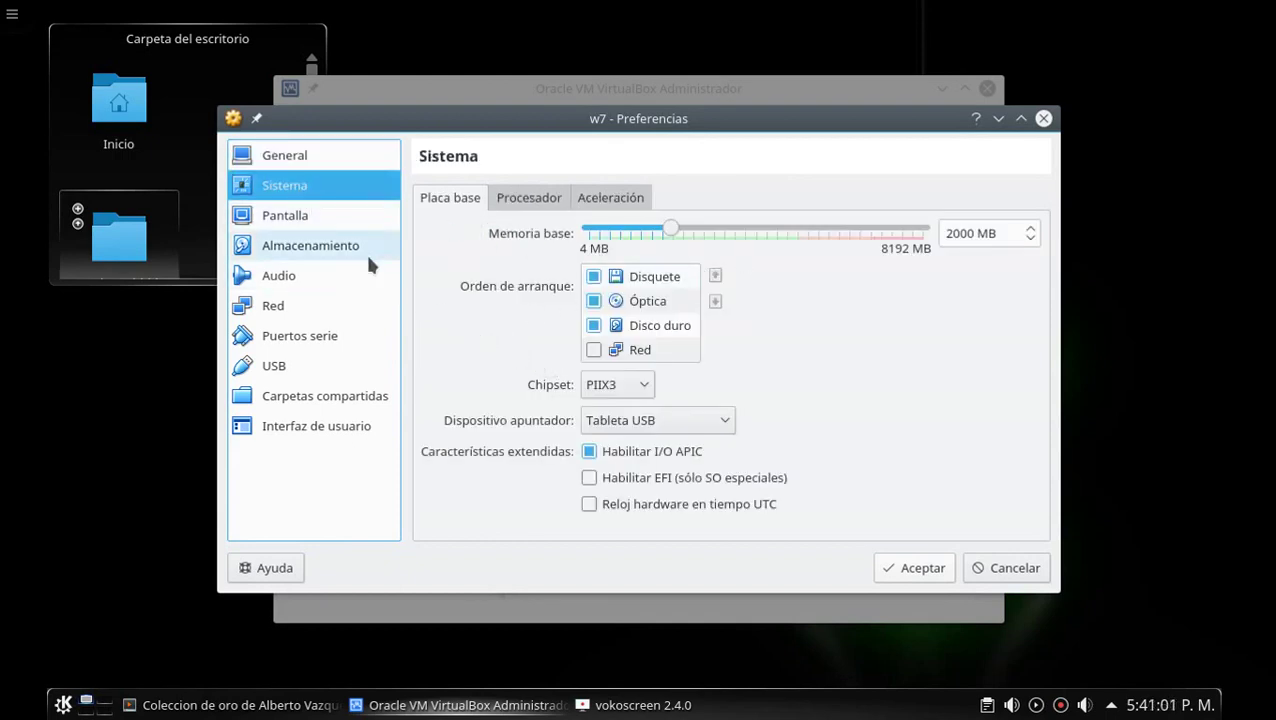
left_click(316, 222)
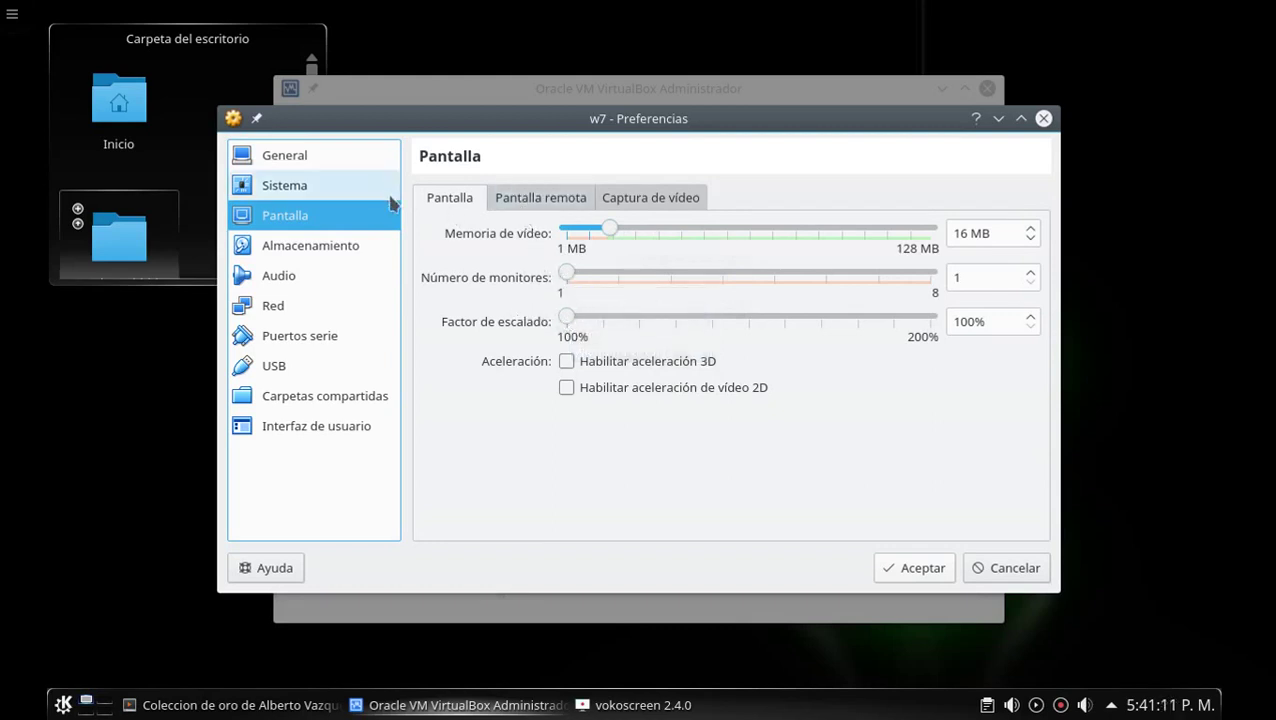
left_click(540, 197)
left_click(647, 200)
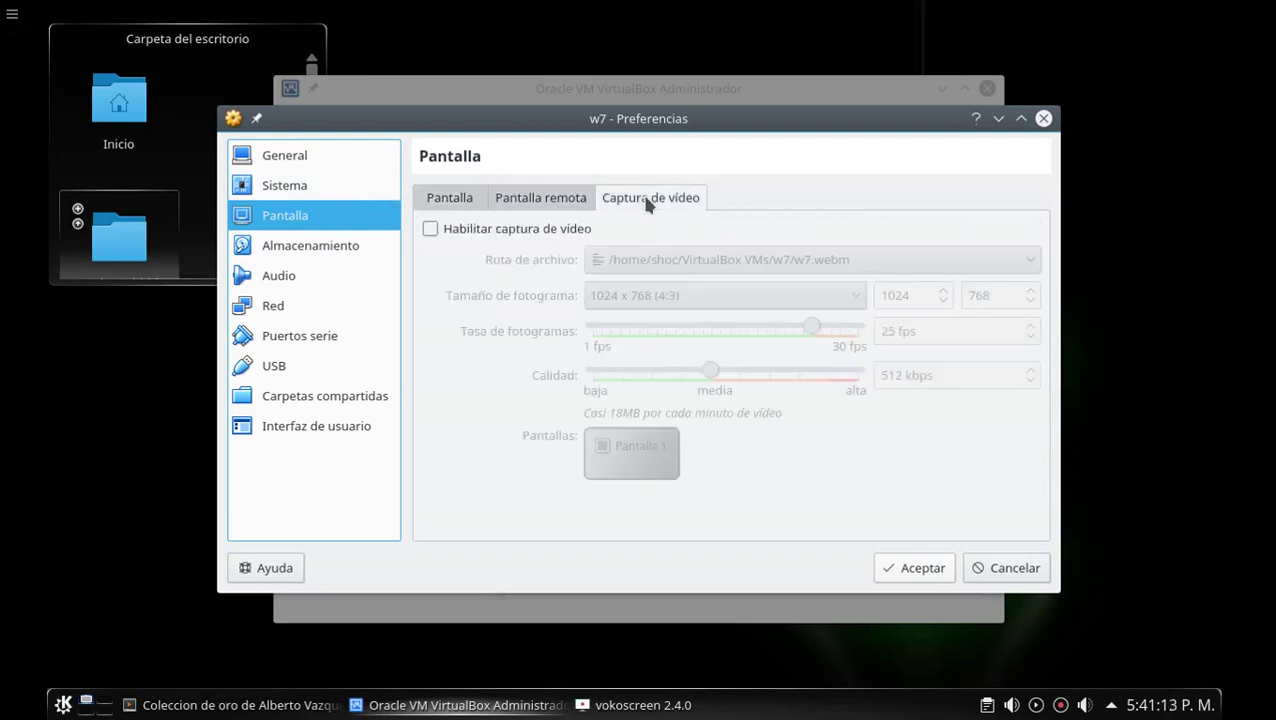
left_click(300, 188)
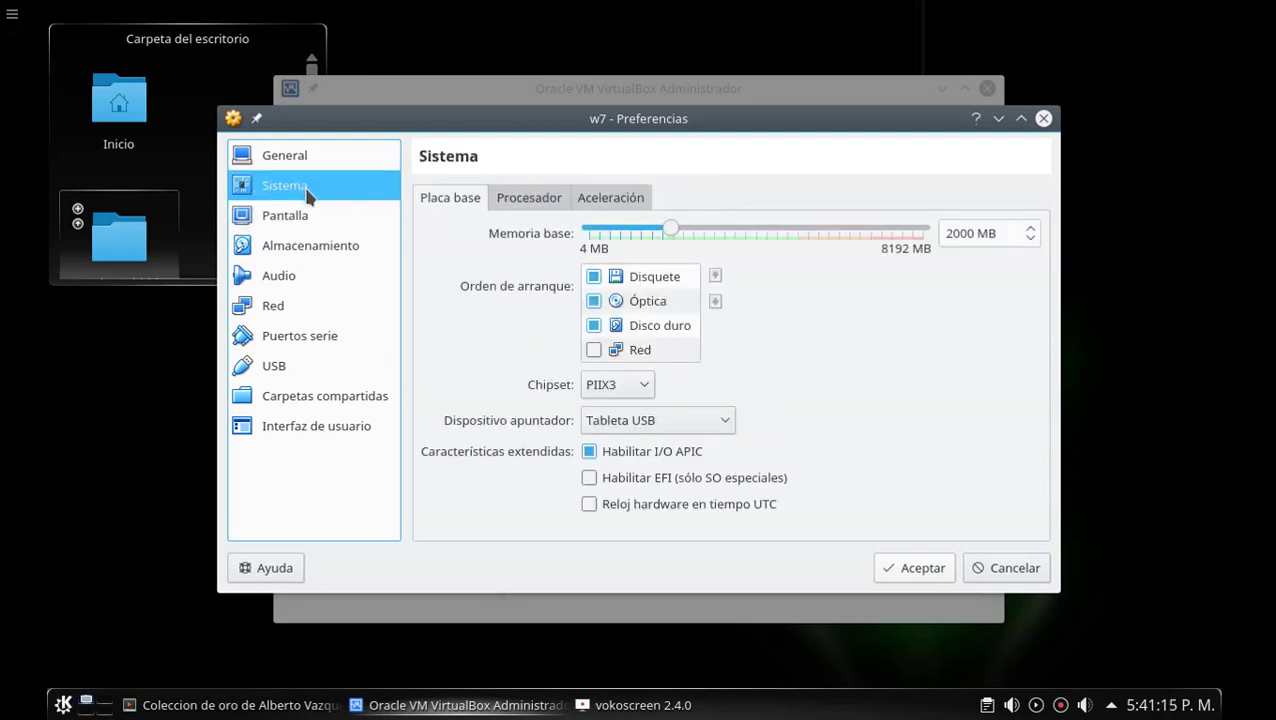
left_click(345, 247)
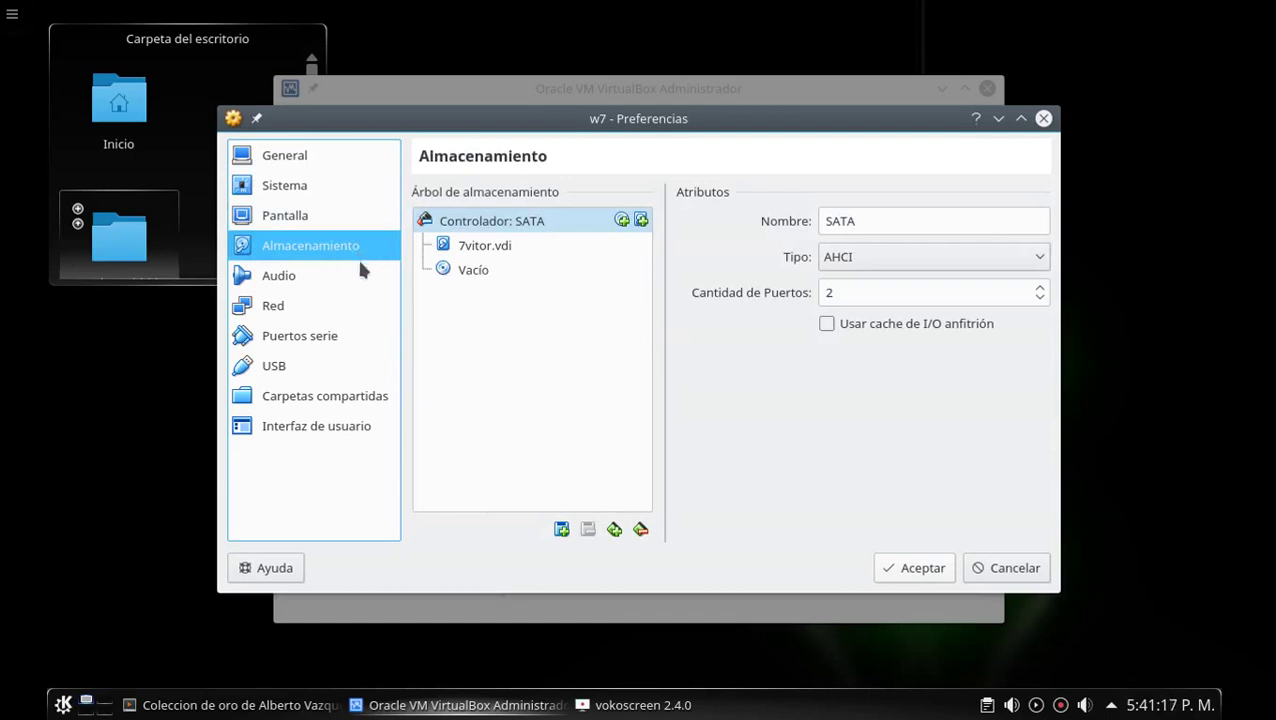
left_click(324, 276)
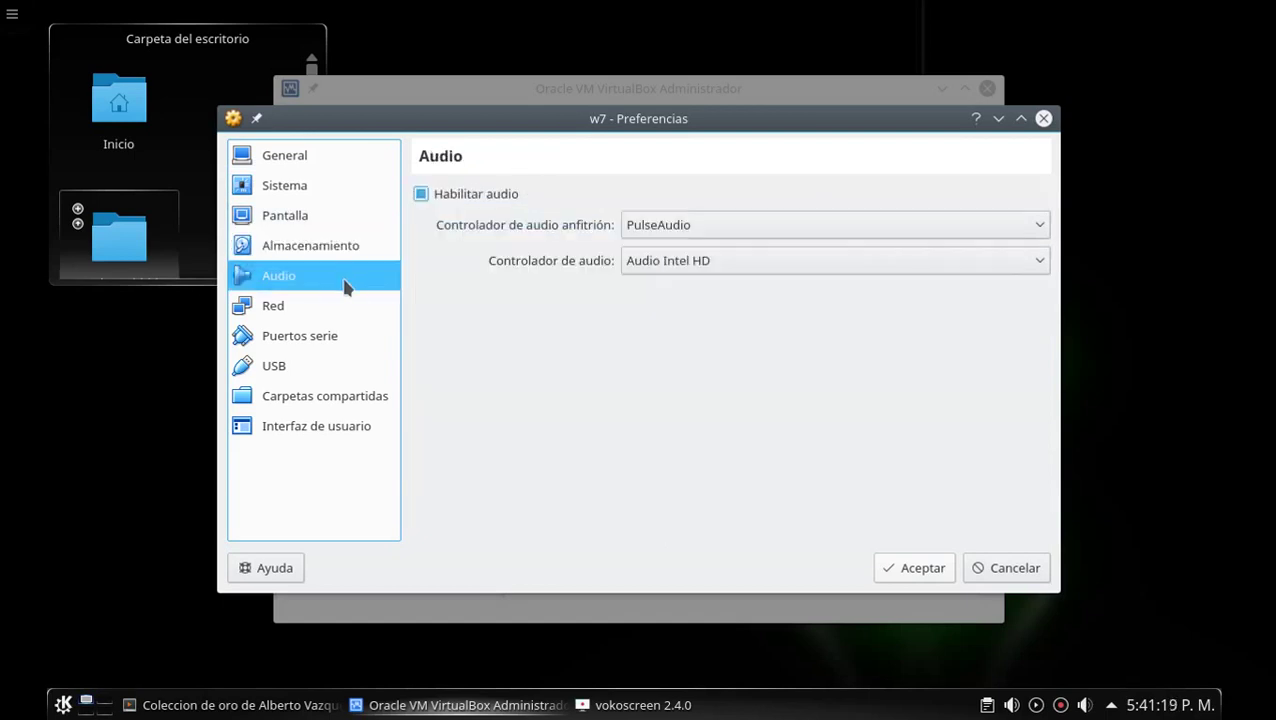
left_click(350, 313)
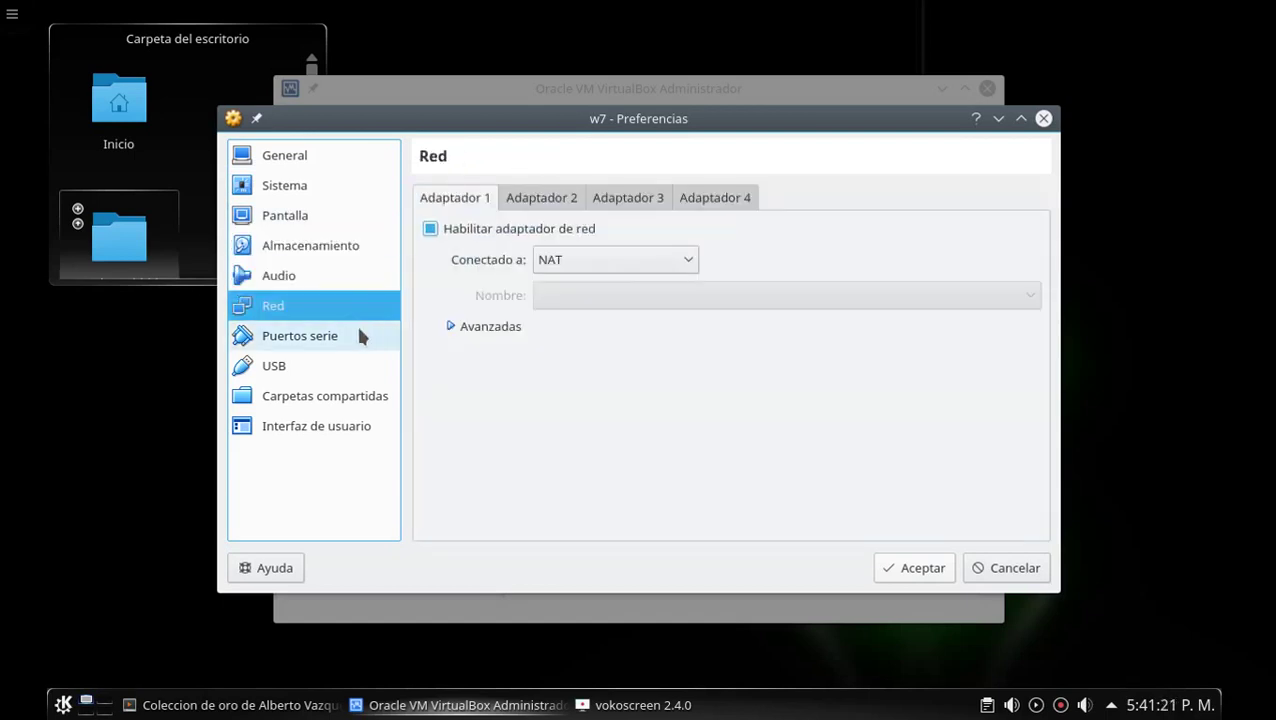
left_click(357, 335)
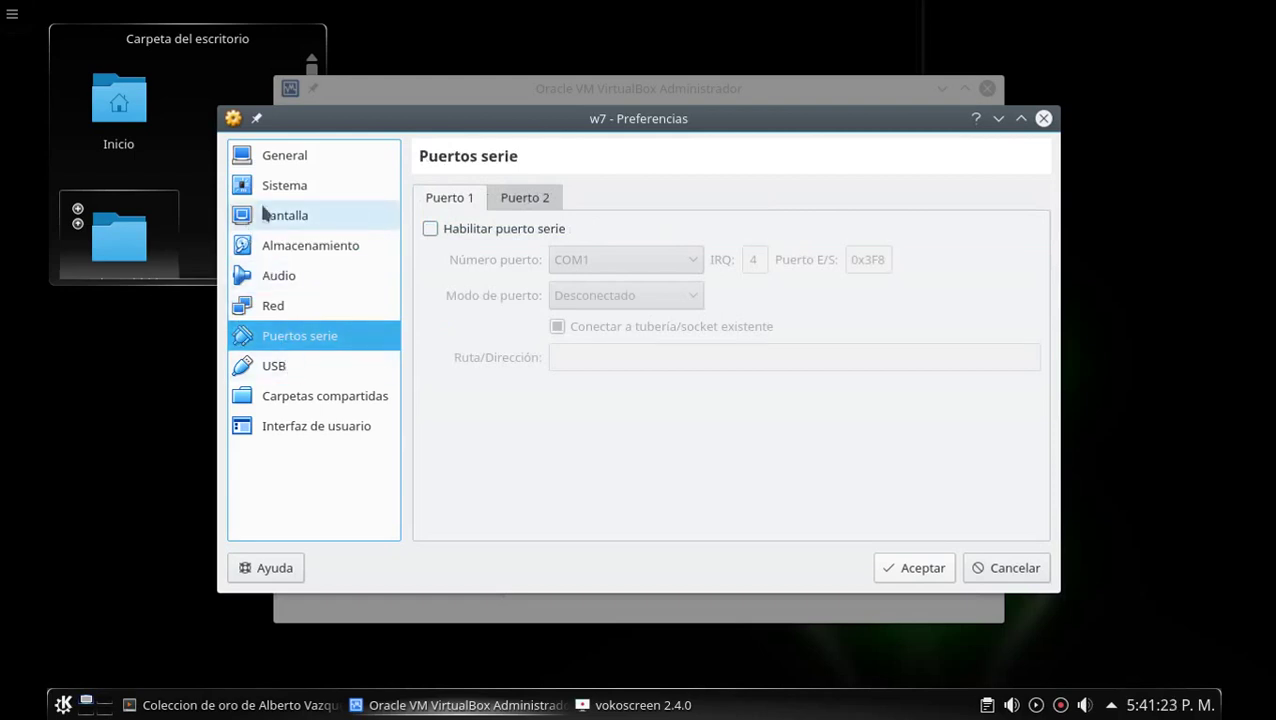
left_click(268, 166)
left_click(905, 568)
- Start the w7 virtual machine and dismiss the keyboard capture and mouse integration notices
double_click(350, 236)
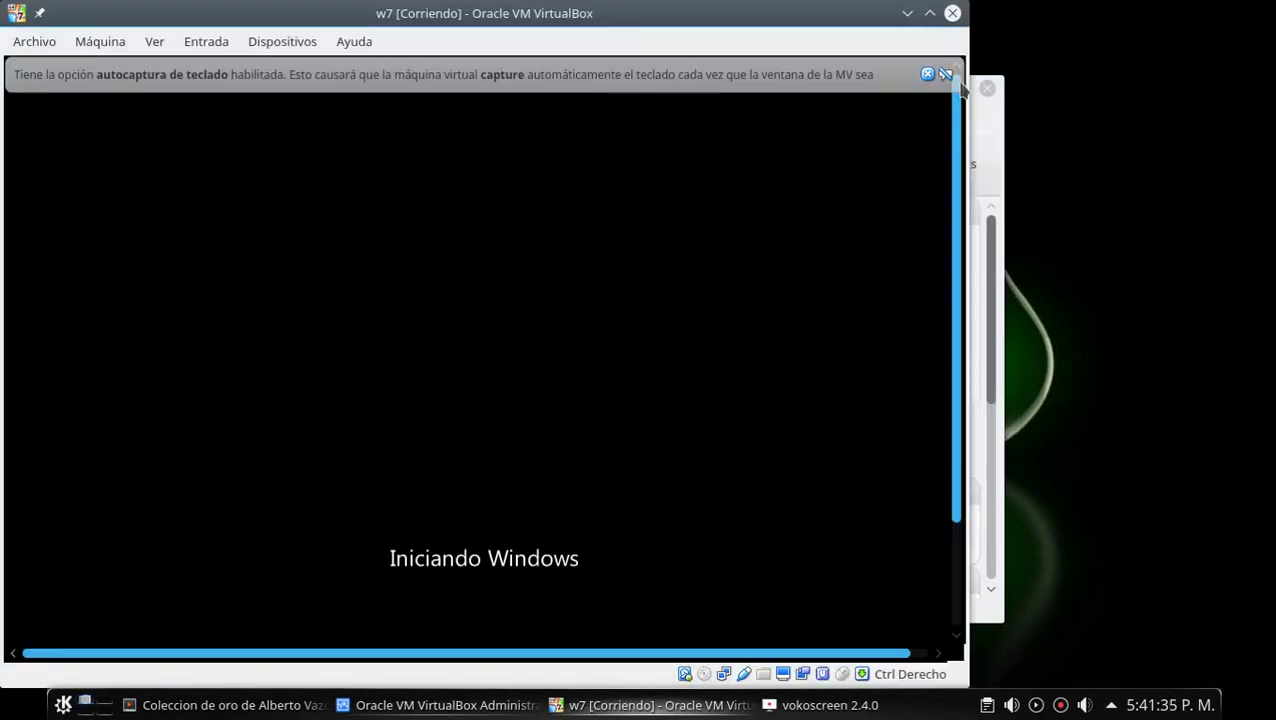
left_click_drag(746, 25, 851, 25)
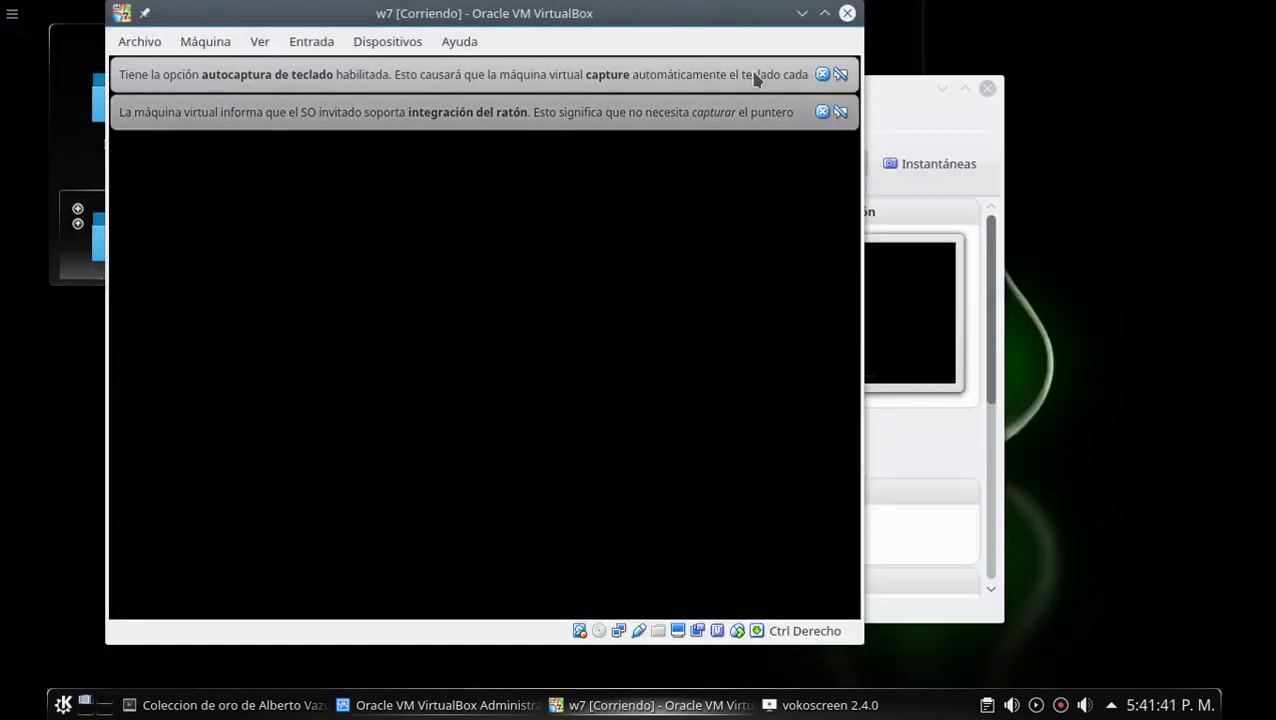
left_click(822, 74)
left_click(822, 74)
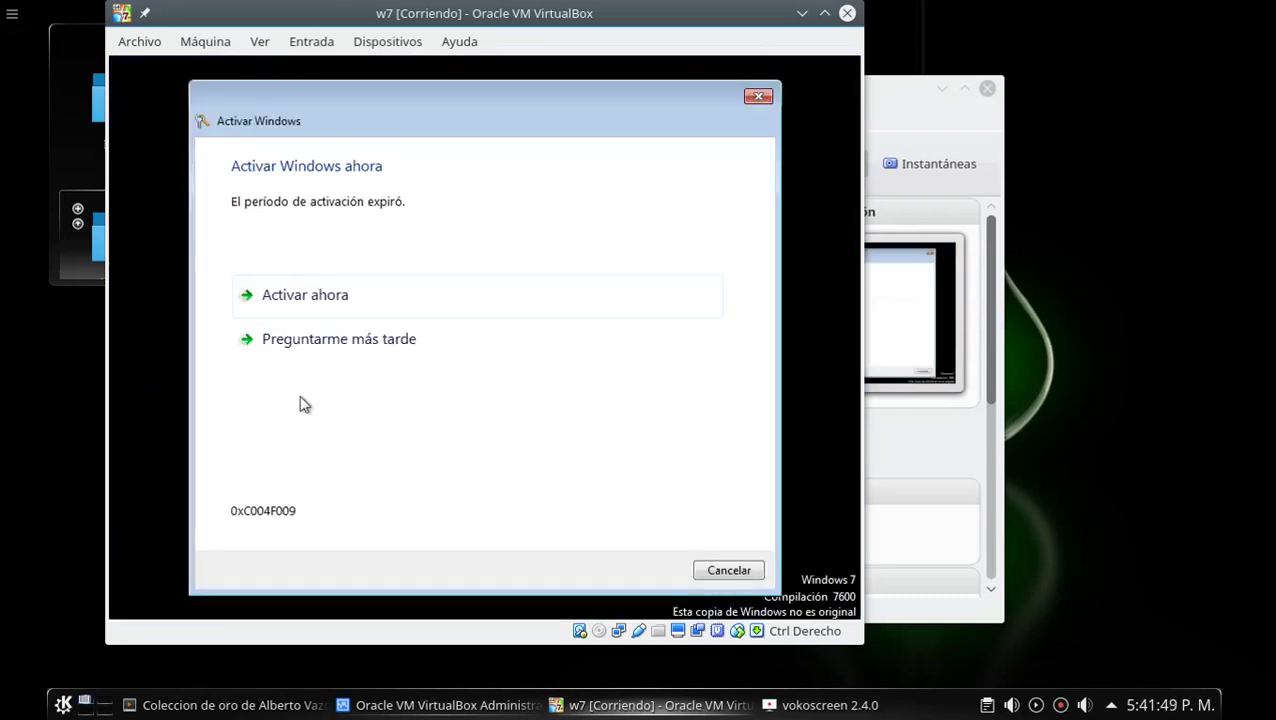
- Postpone Windows activation in the guest and maximize the virtual machine's window
left_click(300, 337)
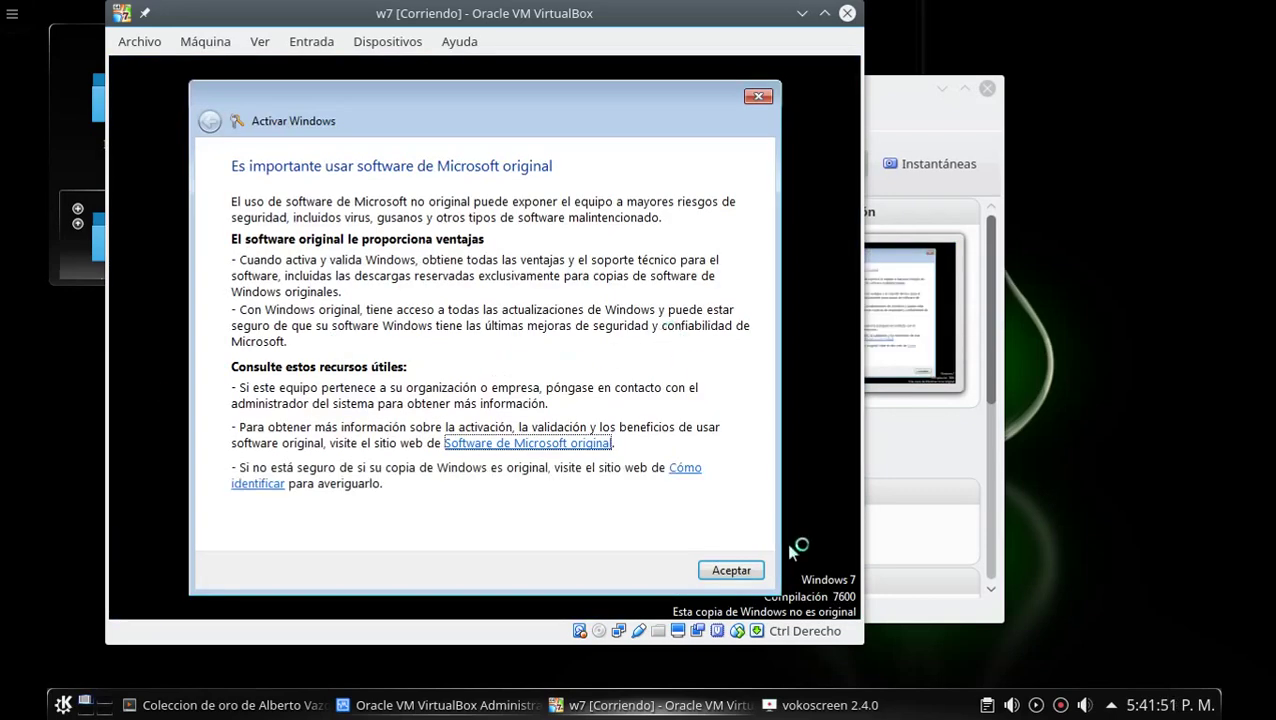
left_click(742, 570)
double_click(826, 14)
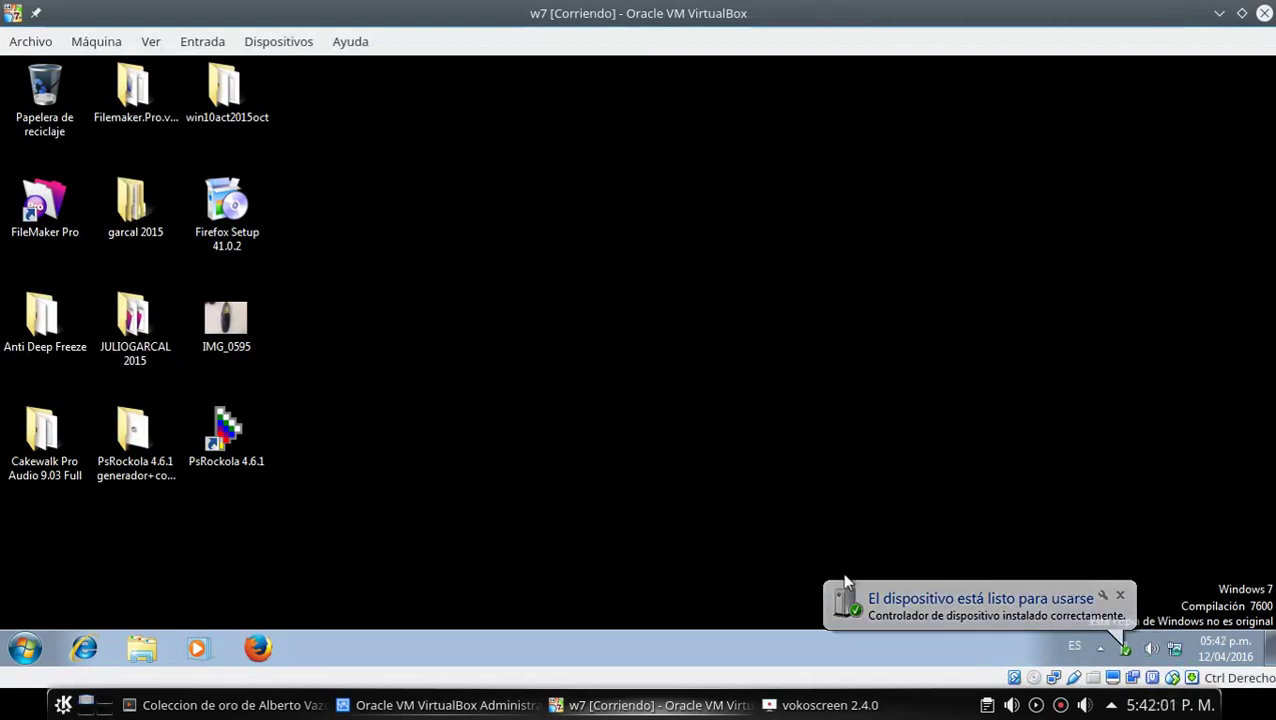
- Check the guest's driver installation status, close it and look at the hidden notification icons
left_click(905, 610)
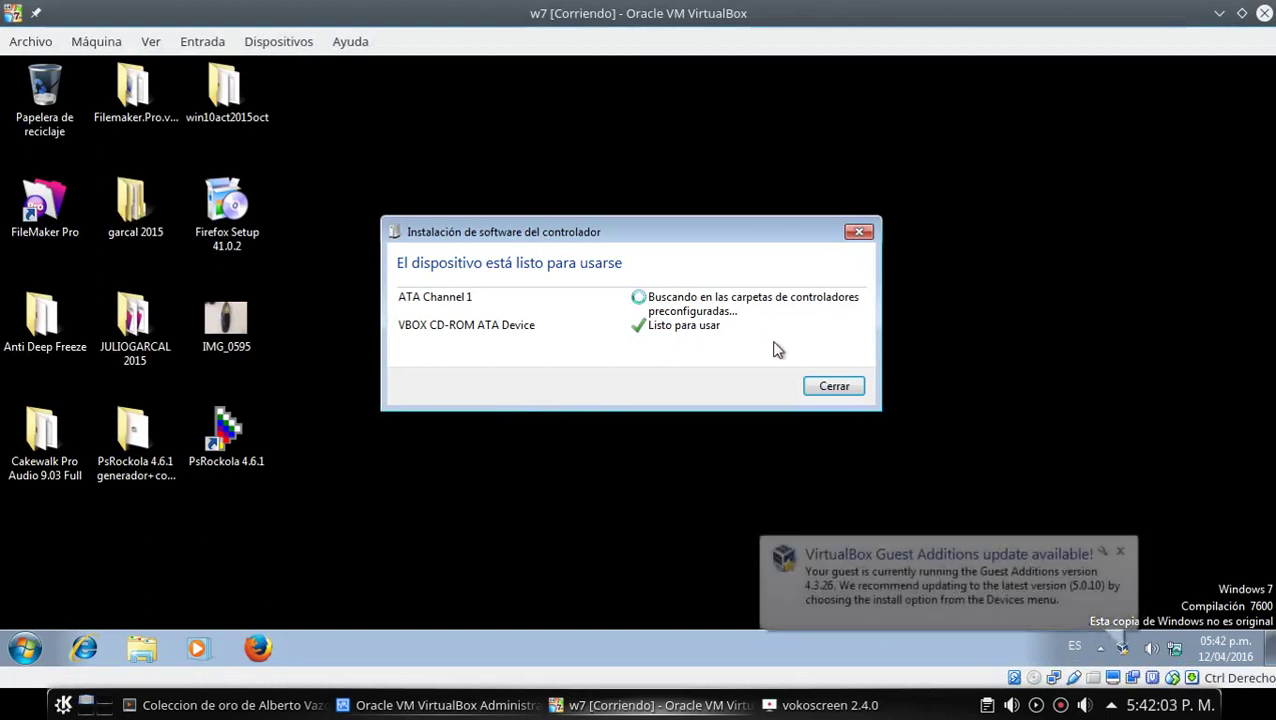
left_click(831, 389)
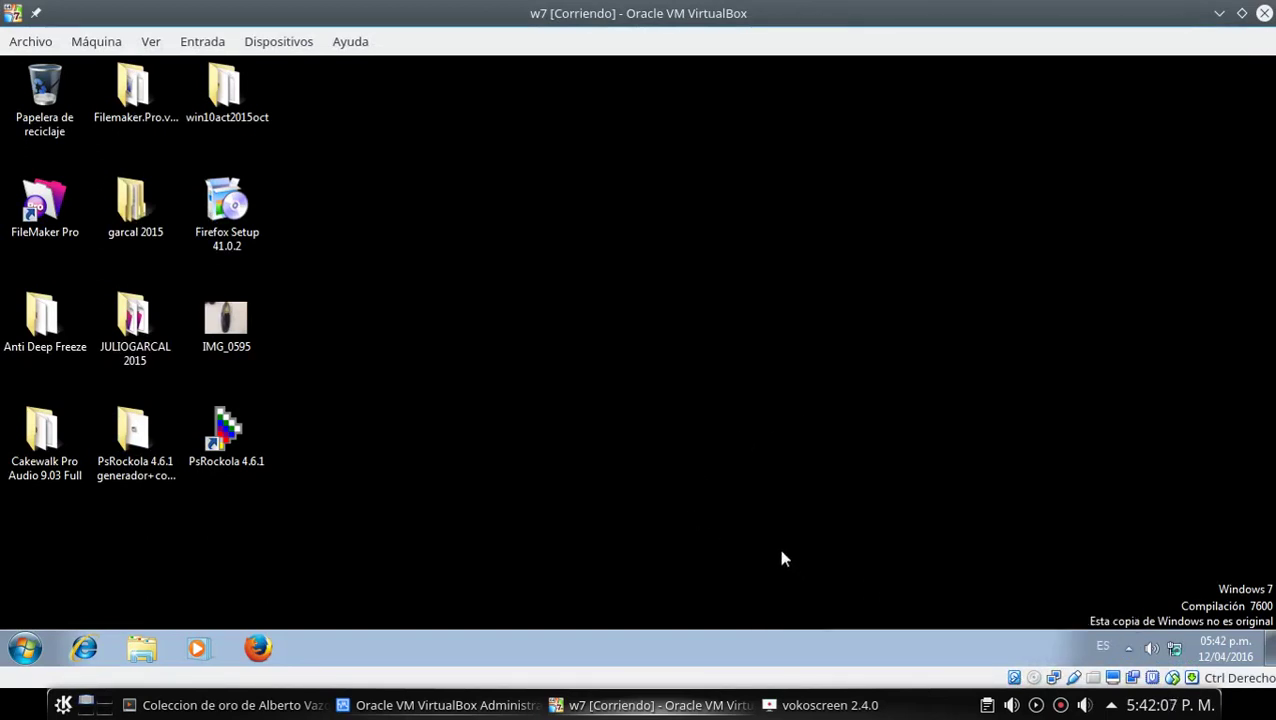
left_click(1127, 650)
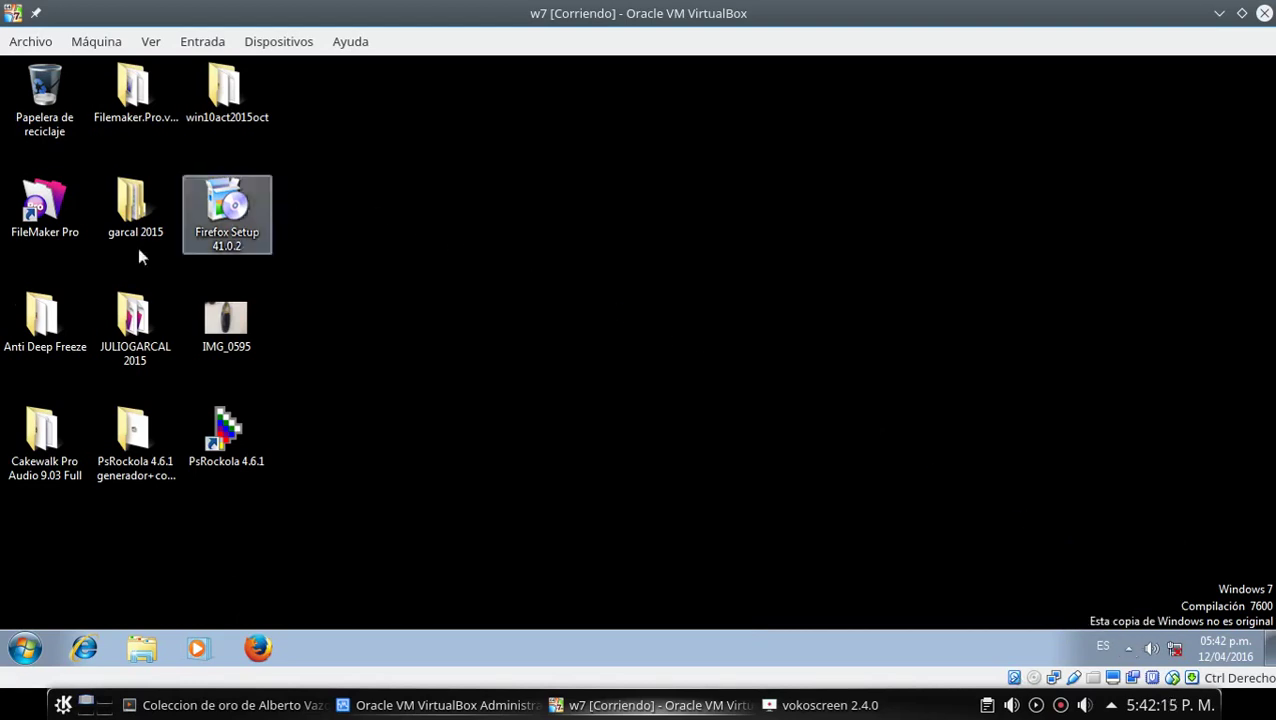
- Open Equipo in the guest Windows to view its drives
left_click(24, 649)
left_click(298, 432)
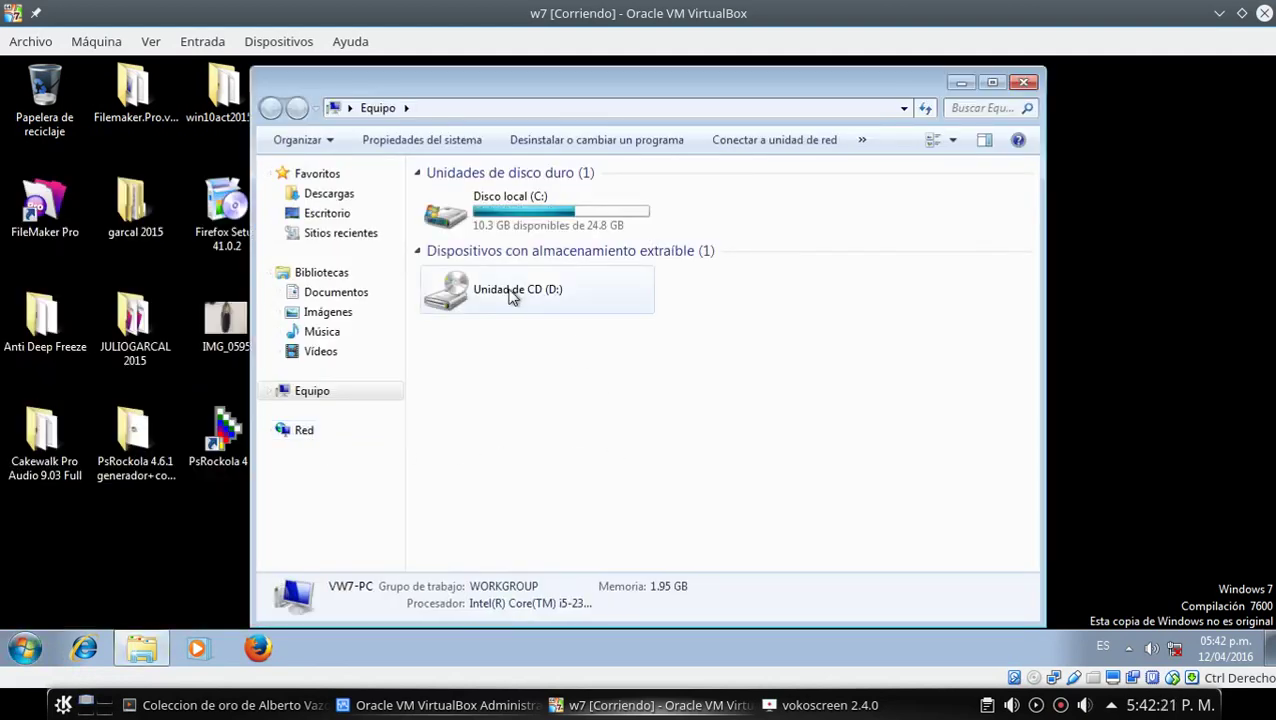
- Request insertion of the VirtualBox Guest Additions CD image and confirm downloading VBoxGuestAdditions_5.0.10.iso
left_click(96, 41)
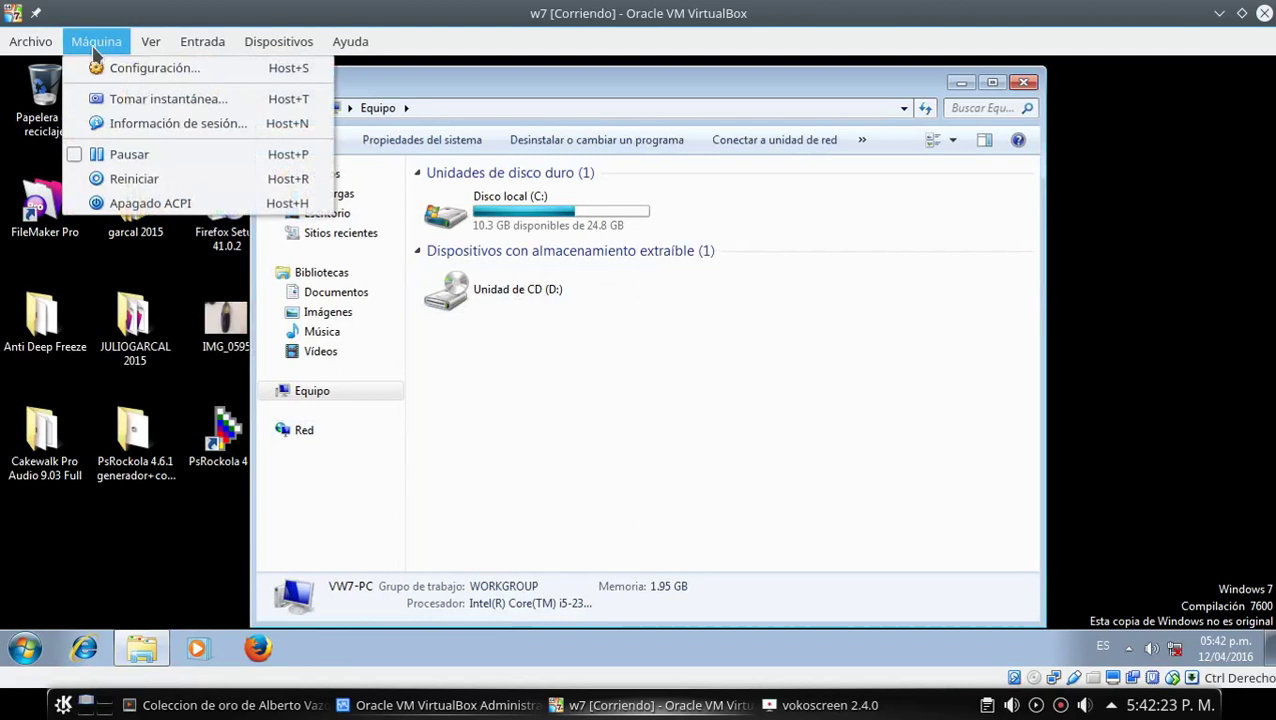
mouse_move(152, 44)
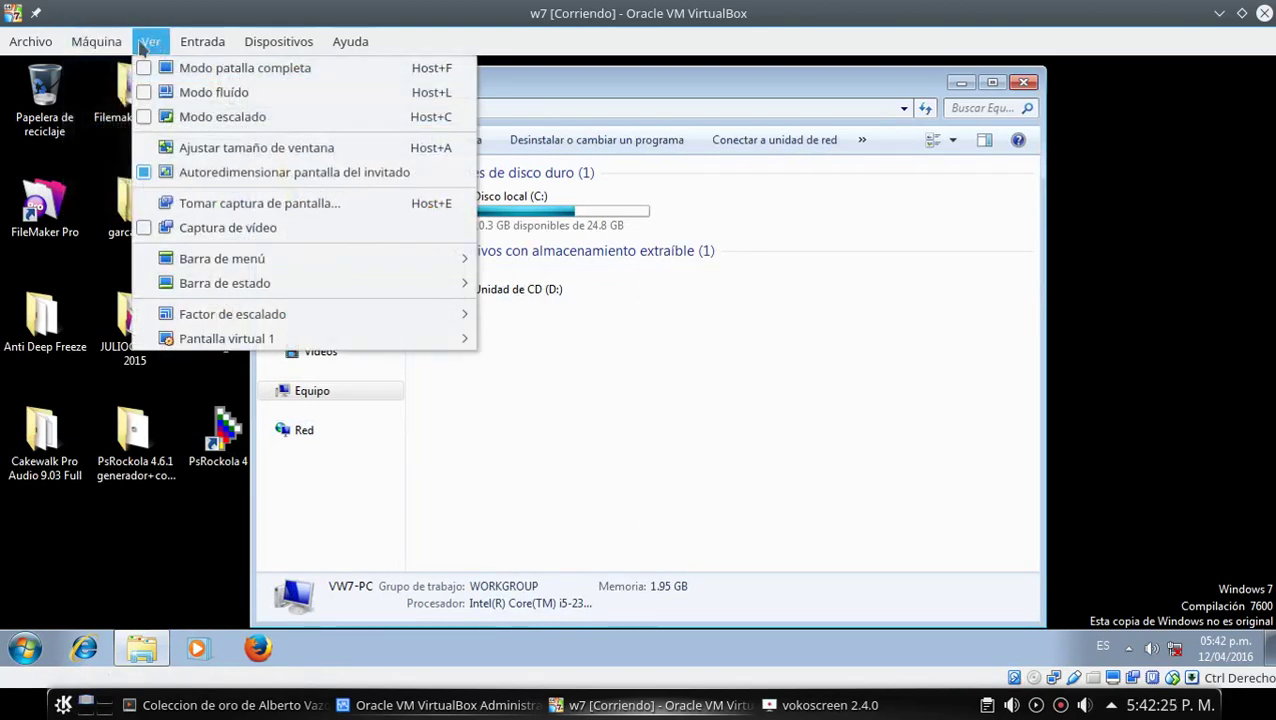
mouse_move(55, 50)
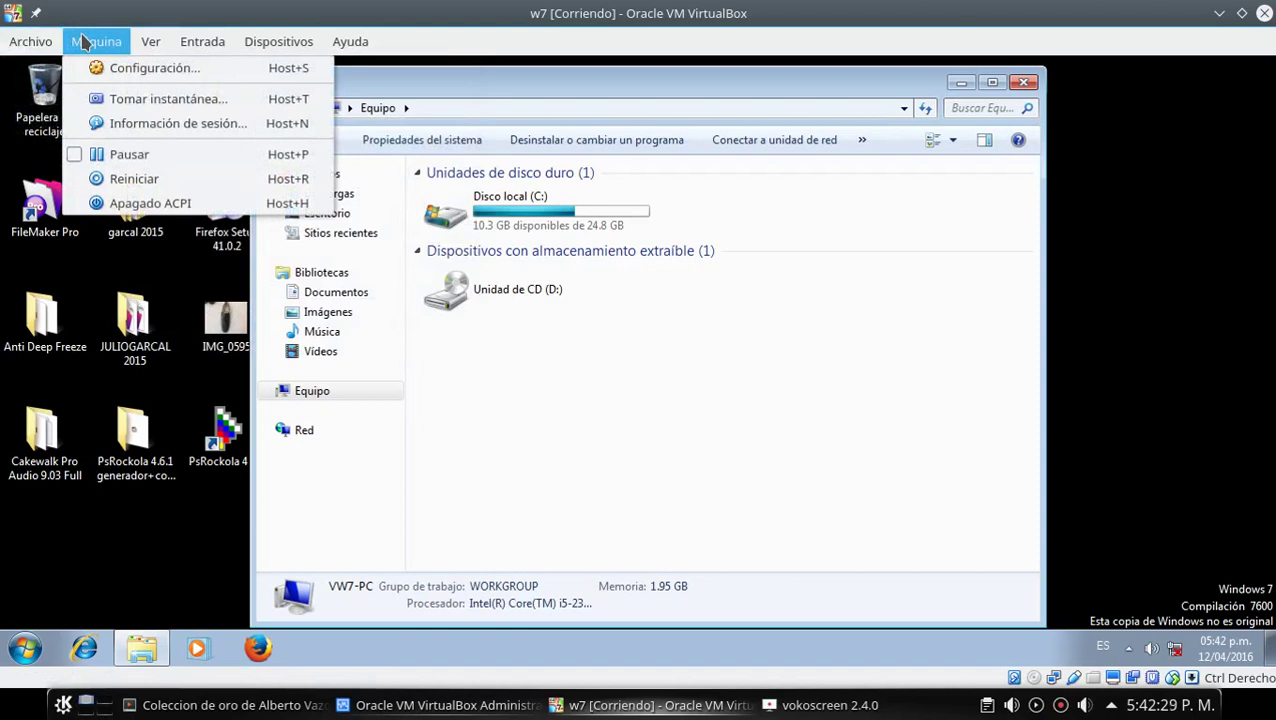
mouse_move(199, 50)
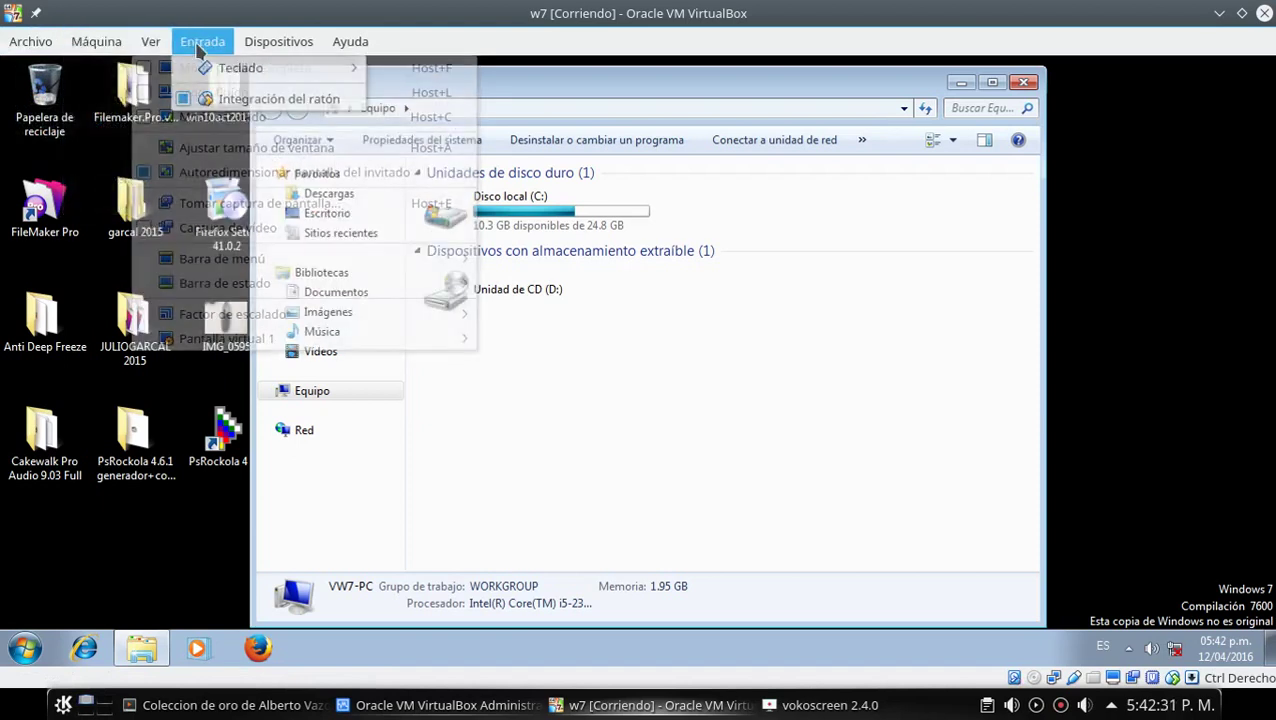
mouse_move(262, 48)
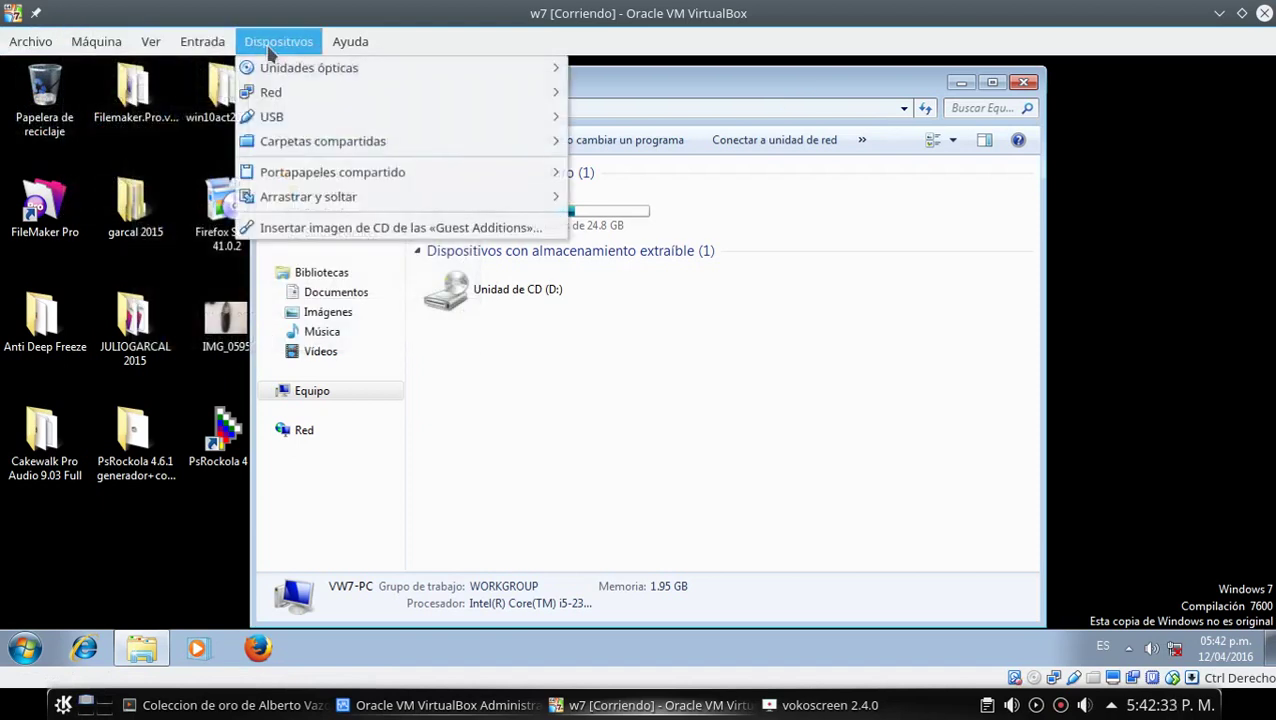
left_click(379, 228)
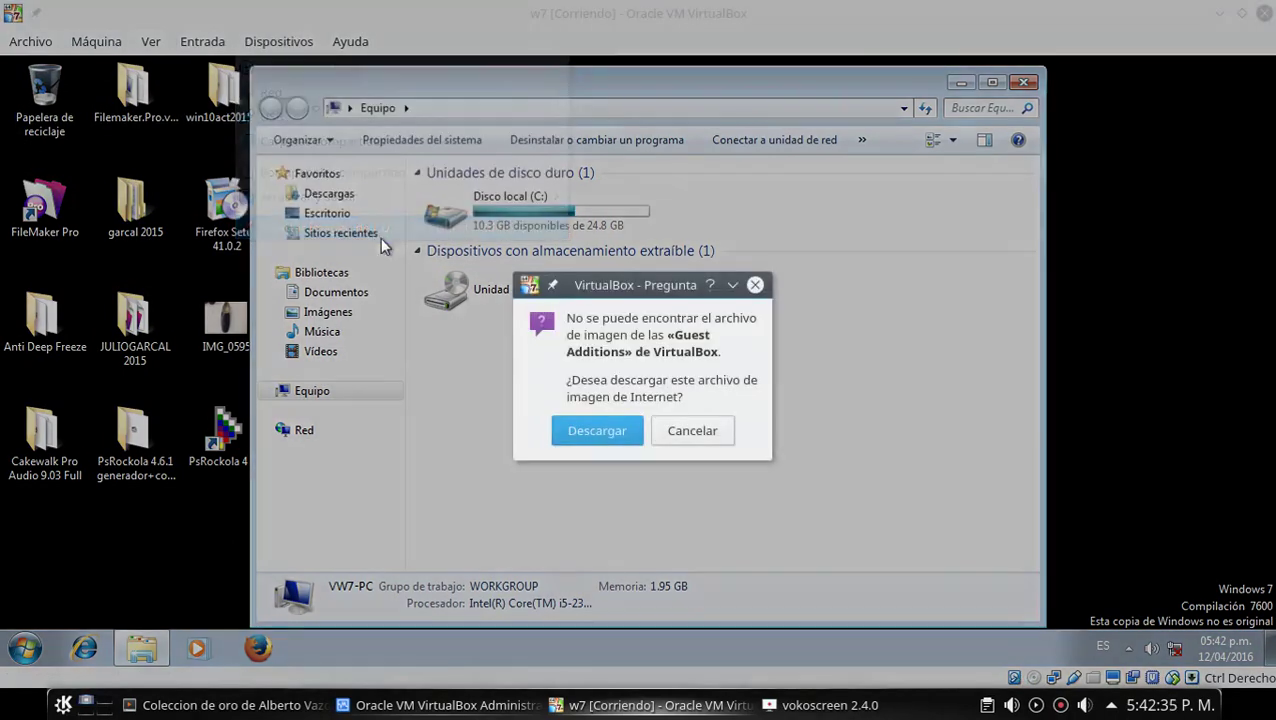
left_click(600, 432)
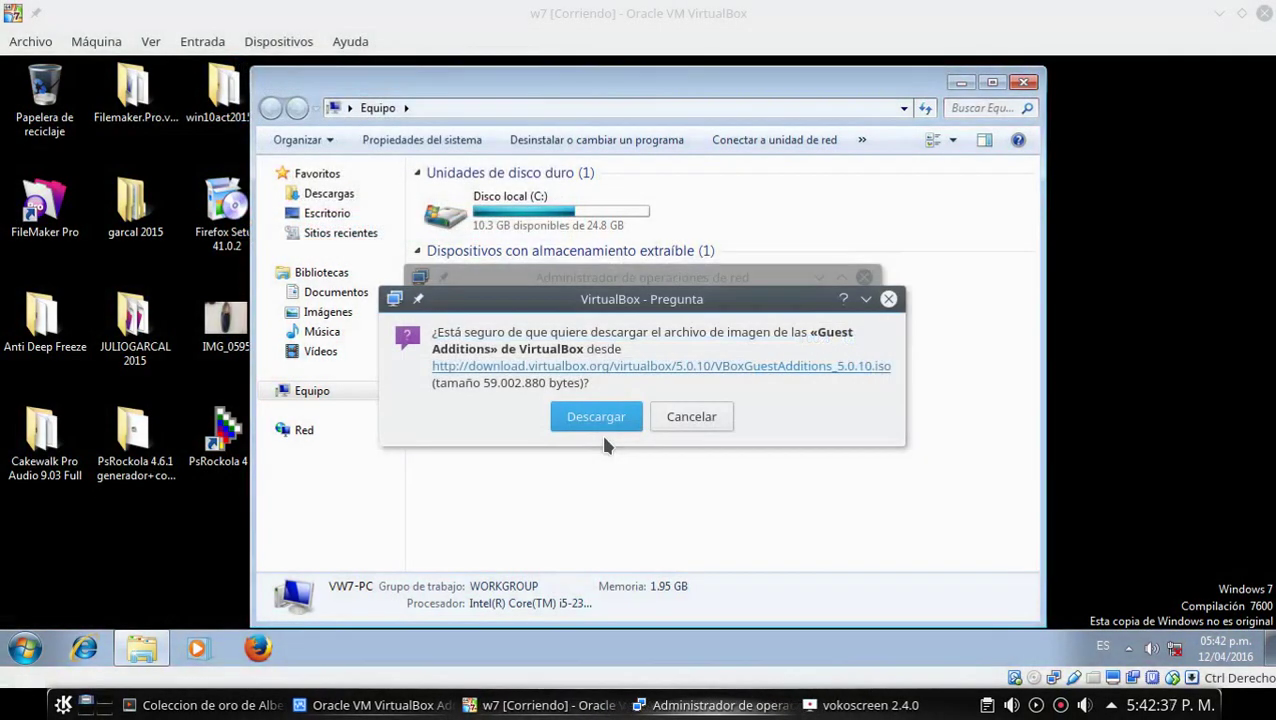
left_click(612, 424)
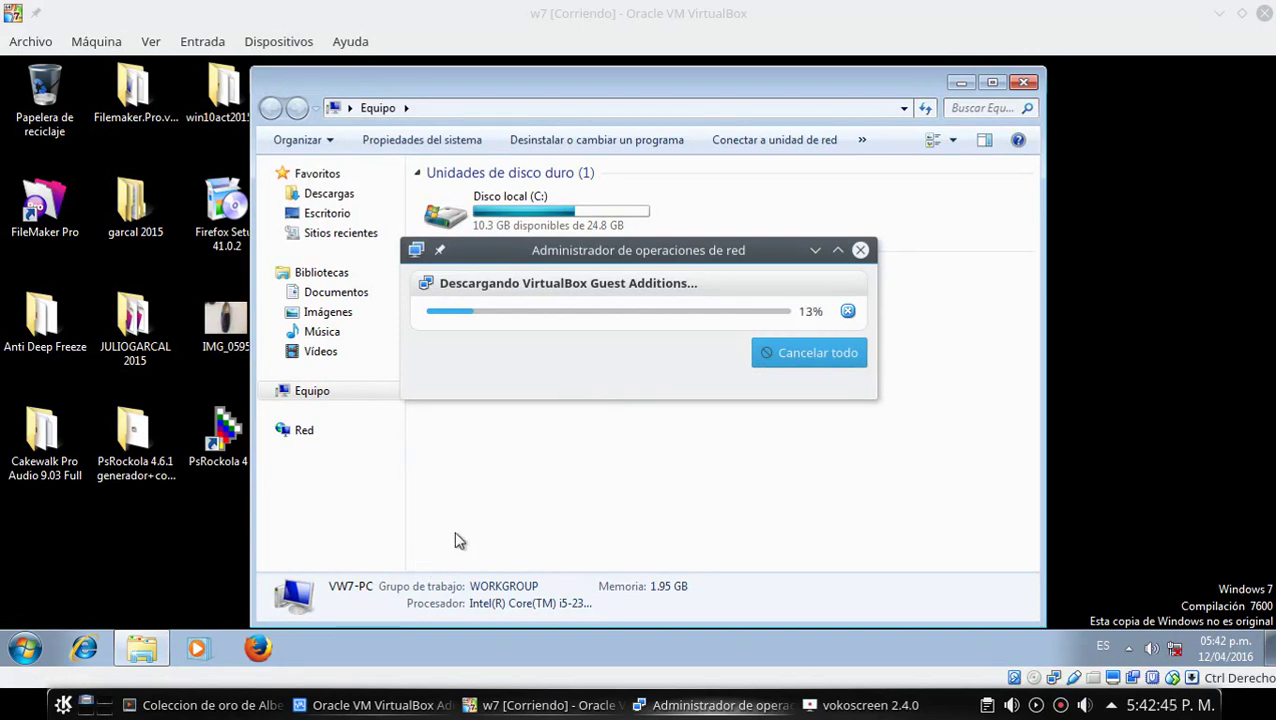
key("ctrl+F11")
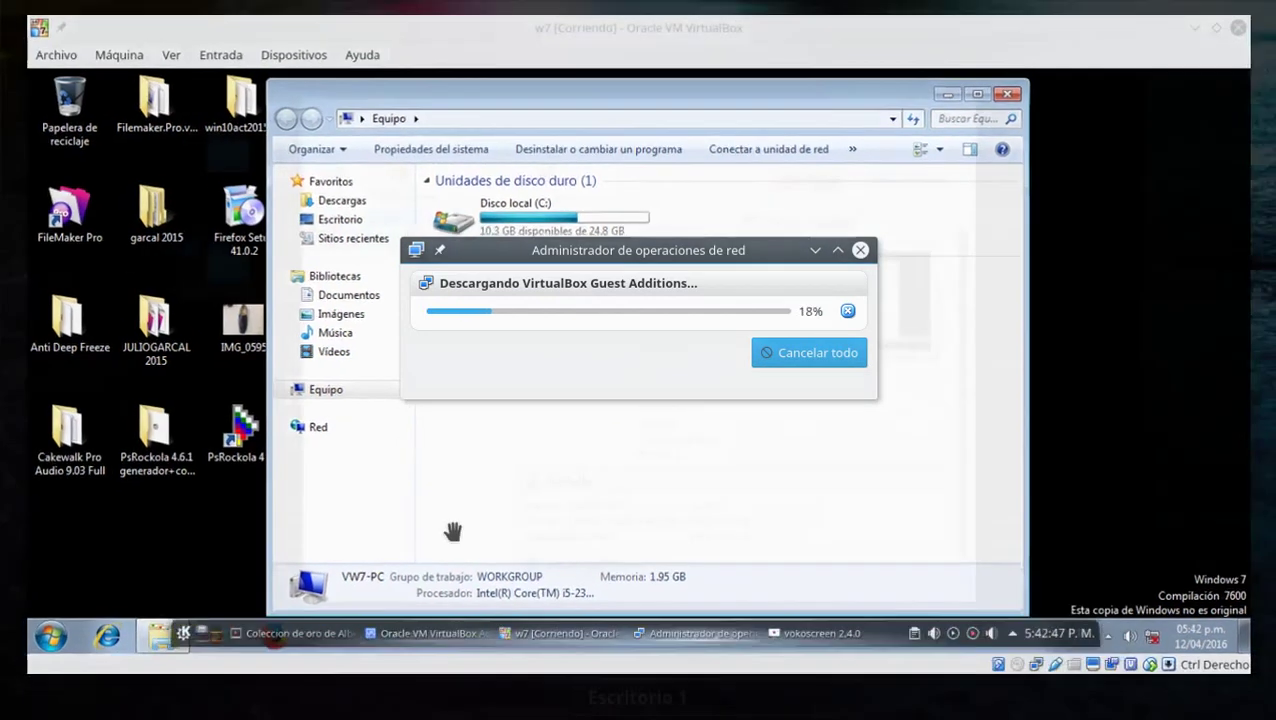
left_click_drag(407, 521, 1094, 511)
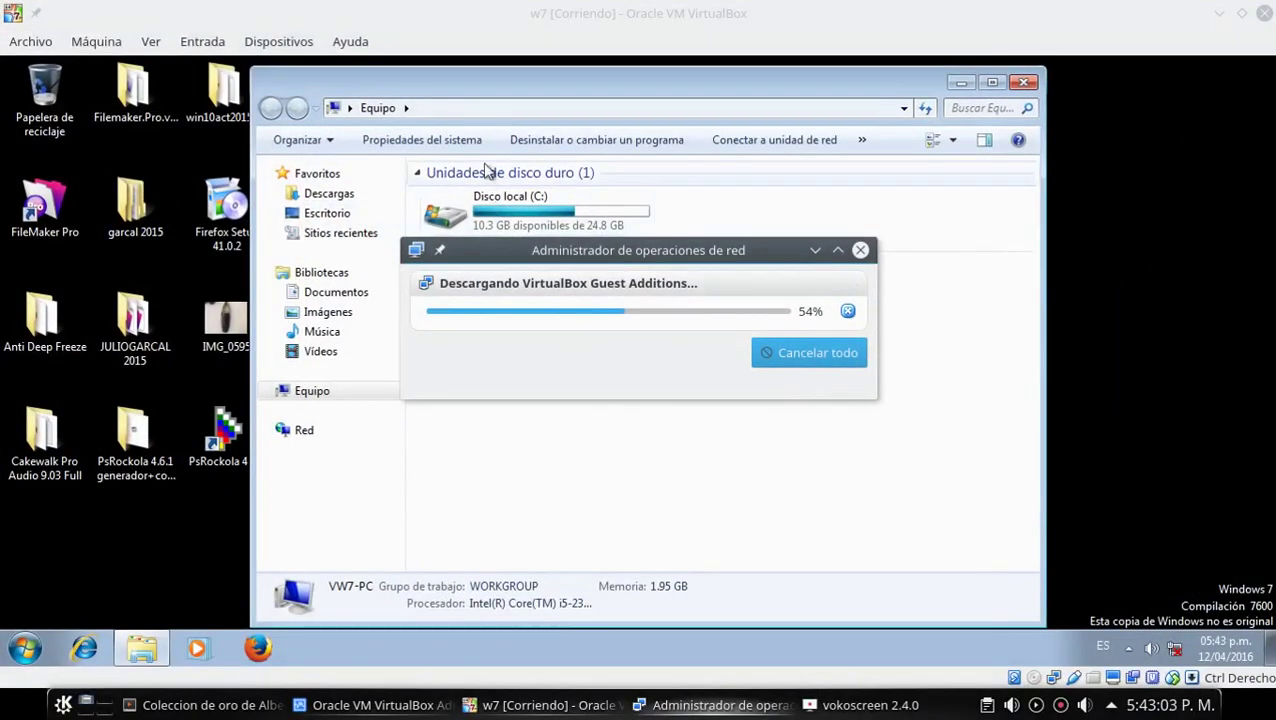
- Move the guest's Equipo window toward the upper-left area of the guest desktop
left_click_drag(553, 95, 337, 91)
left_click_drag(675, 82, 610, 93)
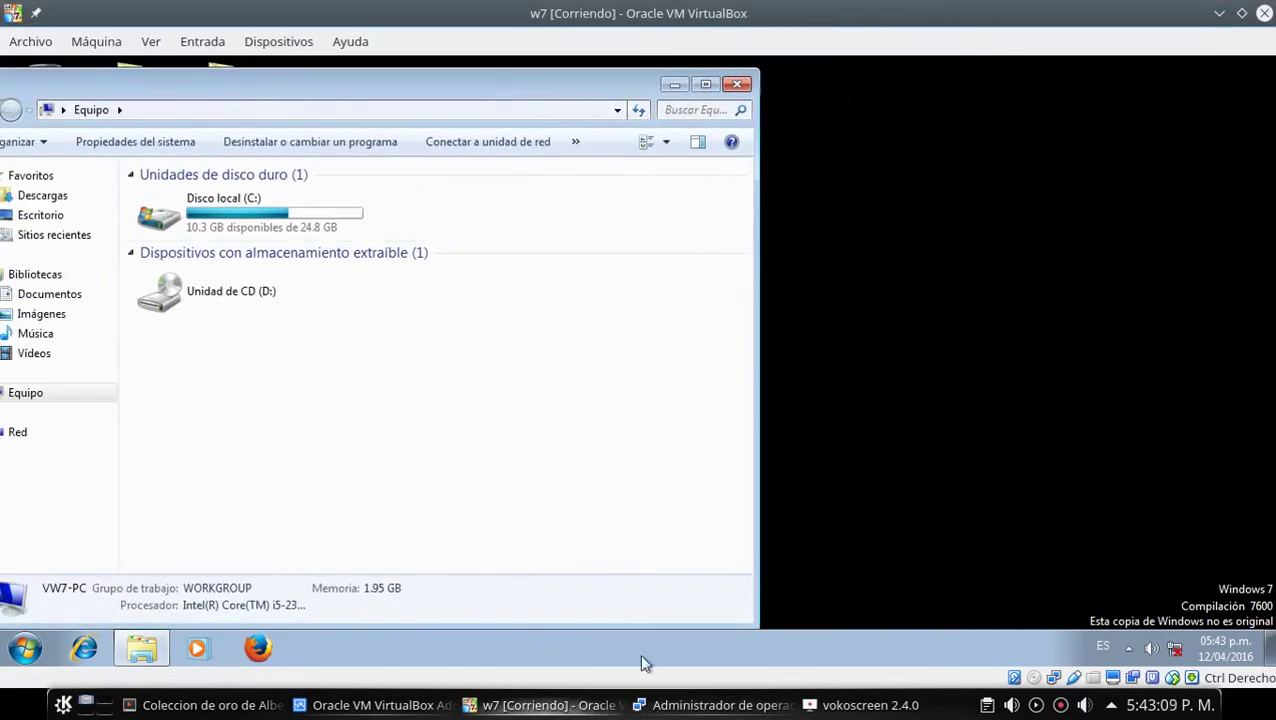
left_click_drag(365, 95, 467, 82)
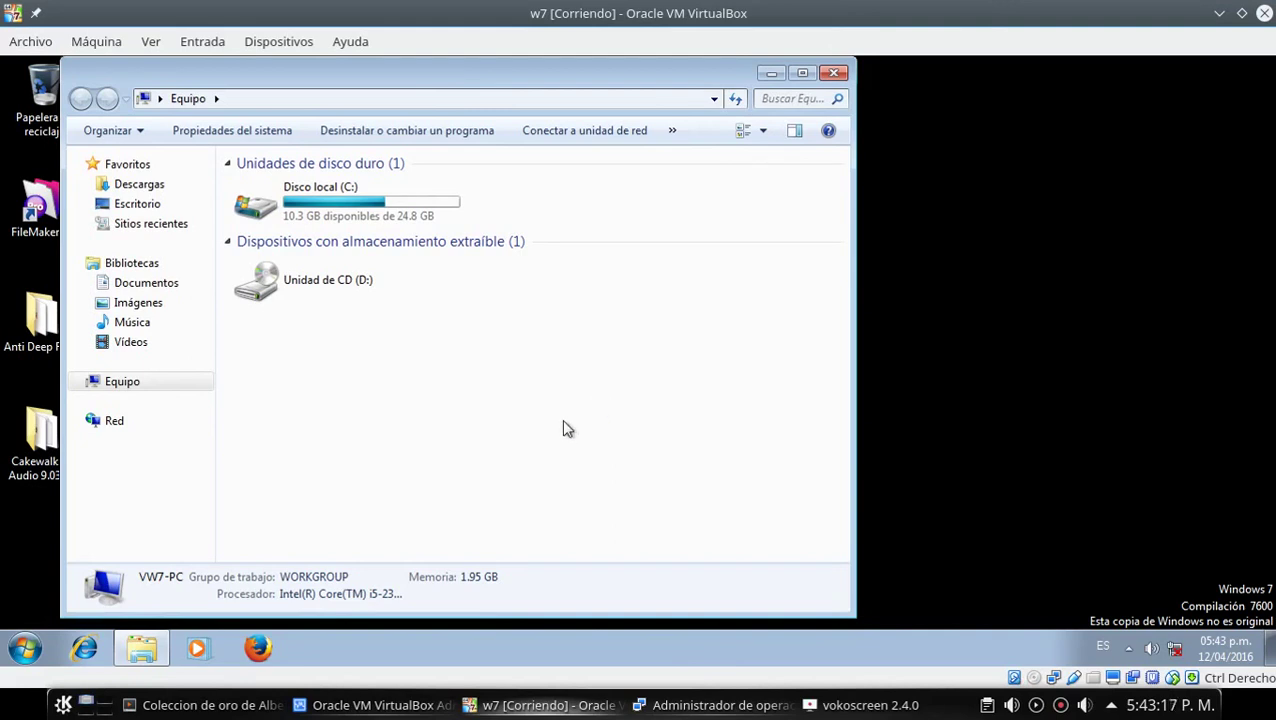
- Switch to the network operations manager and insert the downloaded Guest Additions image into the virtual optical drive
mouse_move(500, 705)
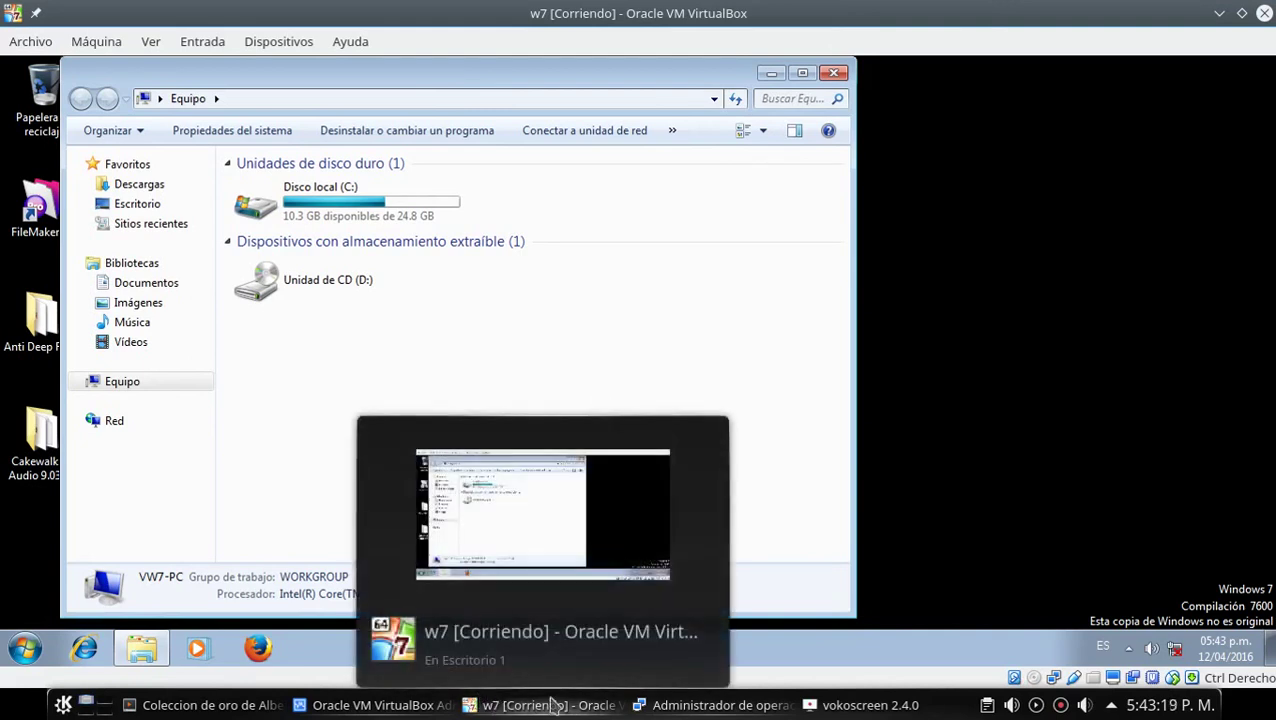
left_click(720, 703)
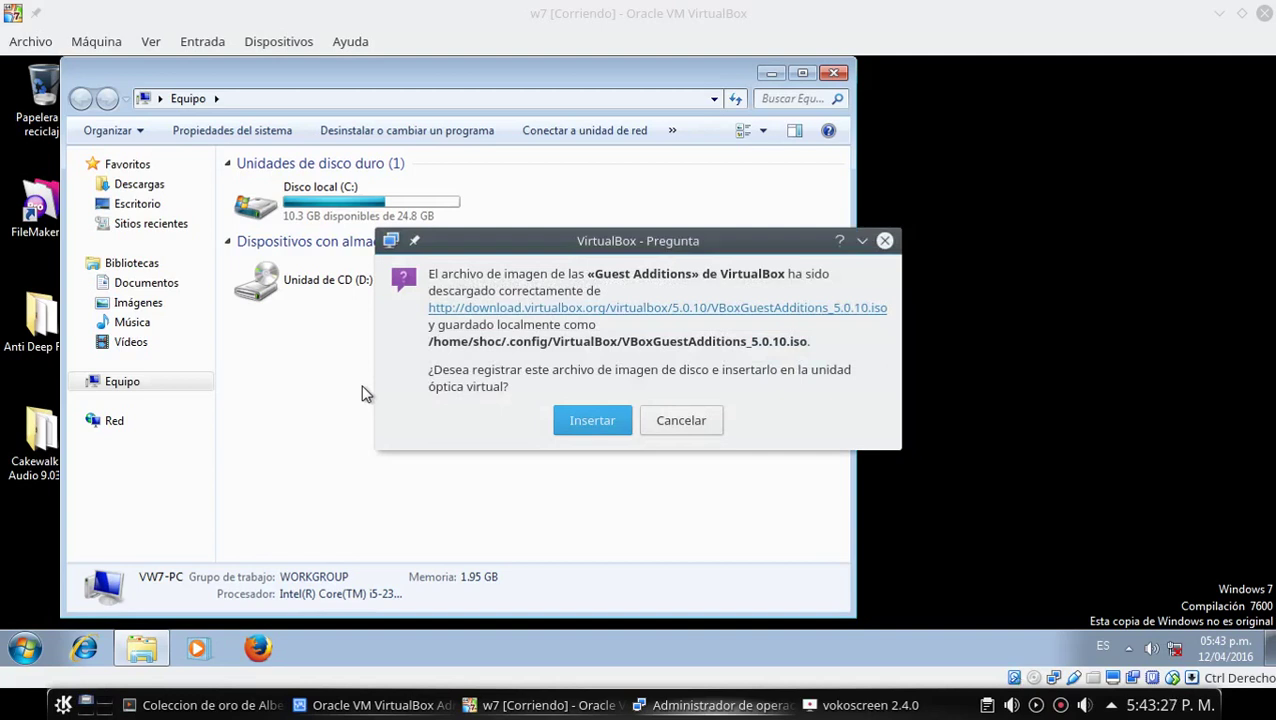
left_click(590, 420)
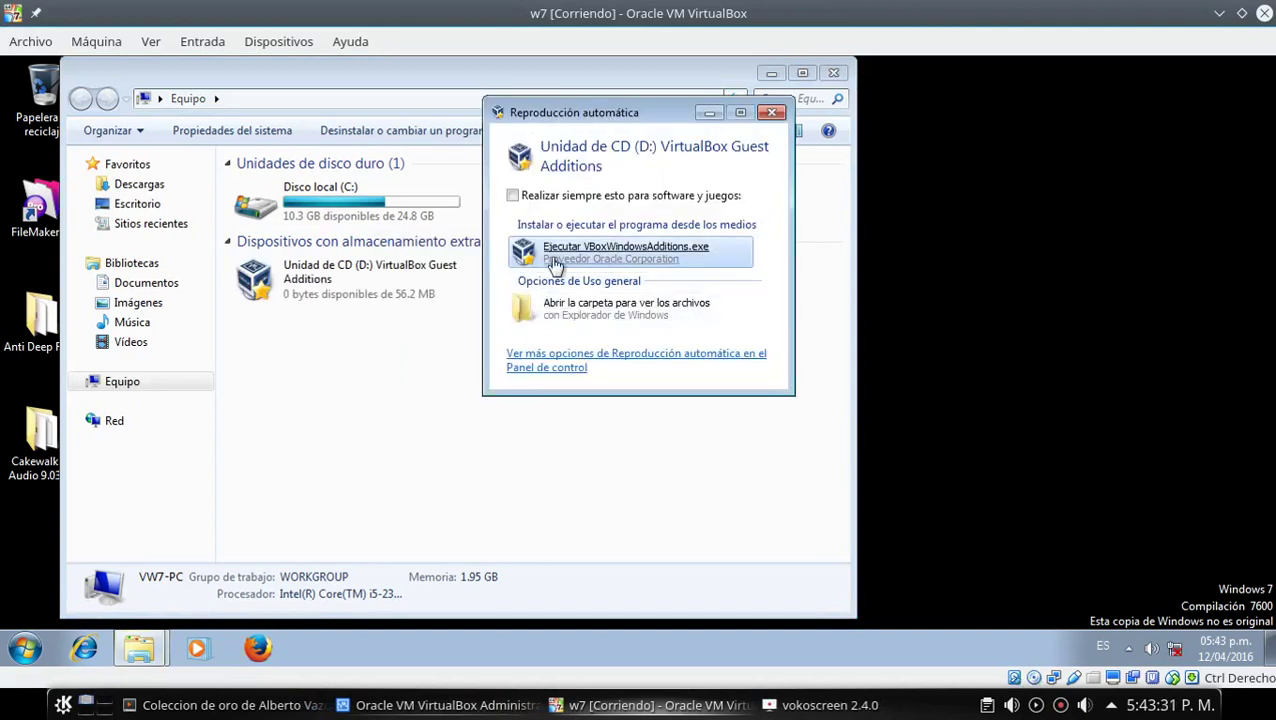
- Run VBoxWindowsAdditions.exe from the guest's CD drive, allow it to make changes, and minimize the Equipo window
key("Return")
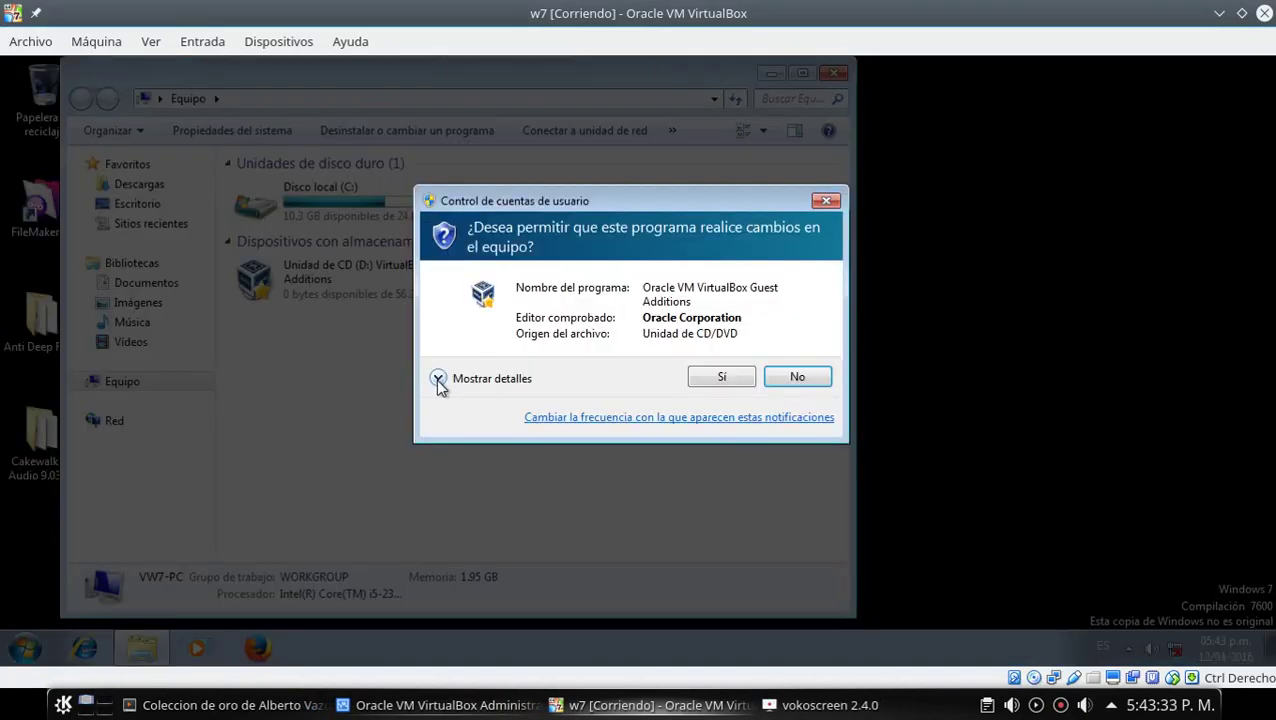
left_click(720, 376)
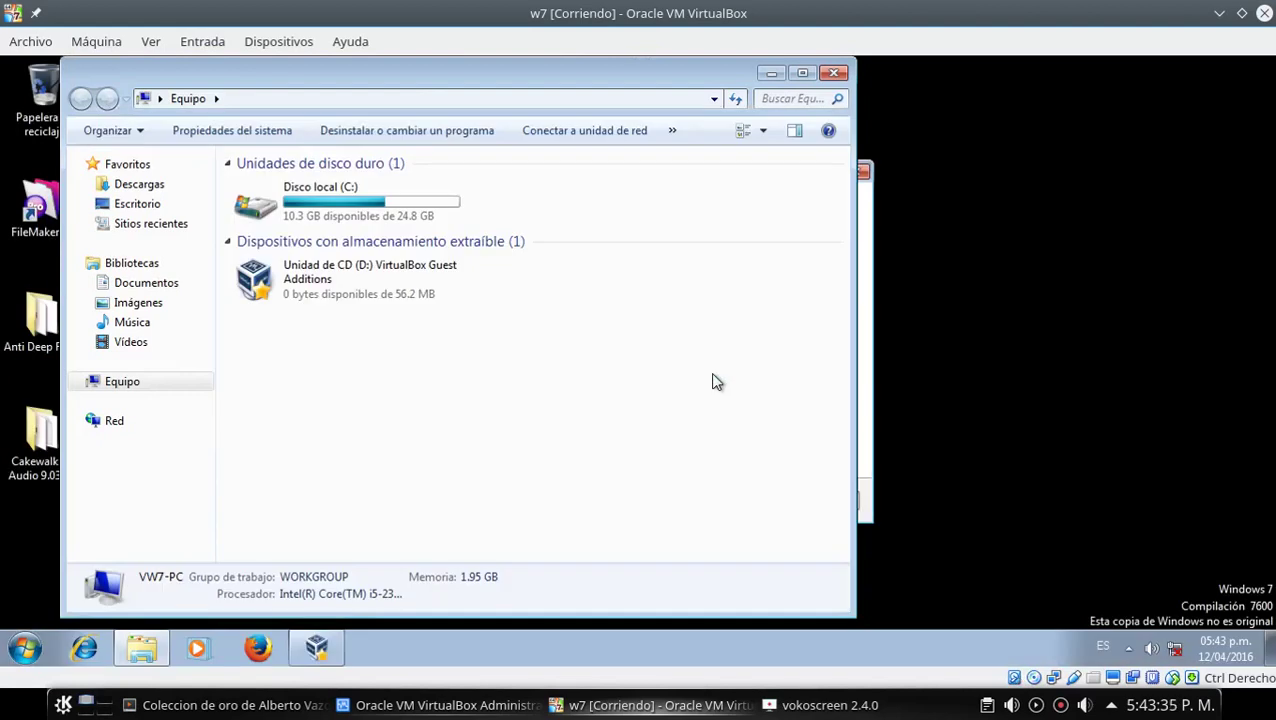
left_click(772, 73)
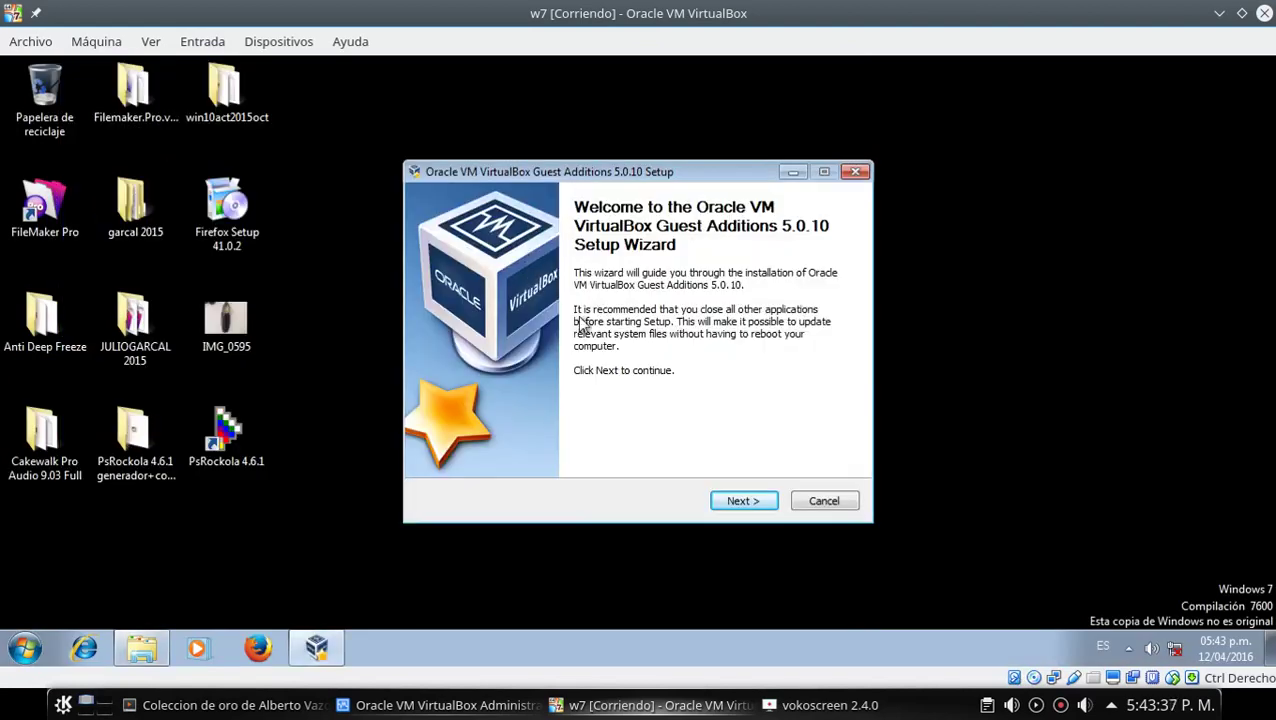
- Install Guest Additions 5.0.10 in the default destination folder and finish the setup by rebooting the guest now
left_click(732, 504)
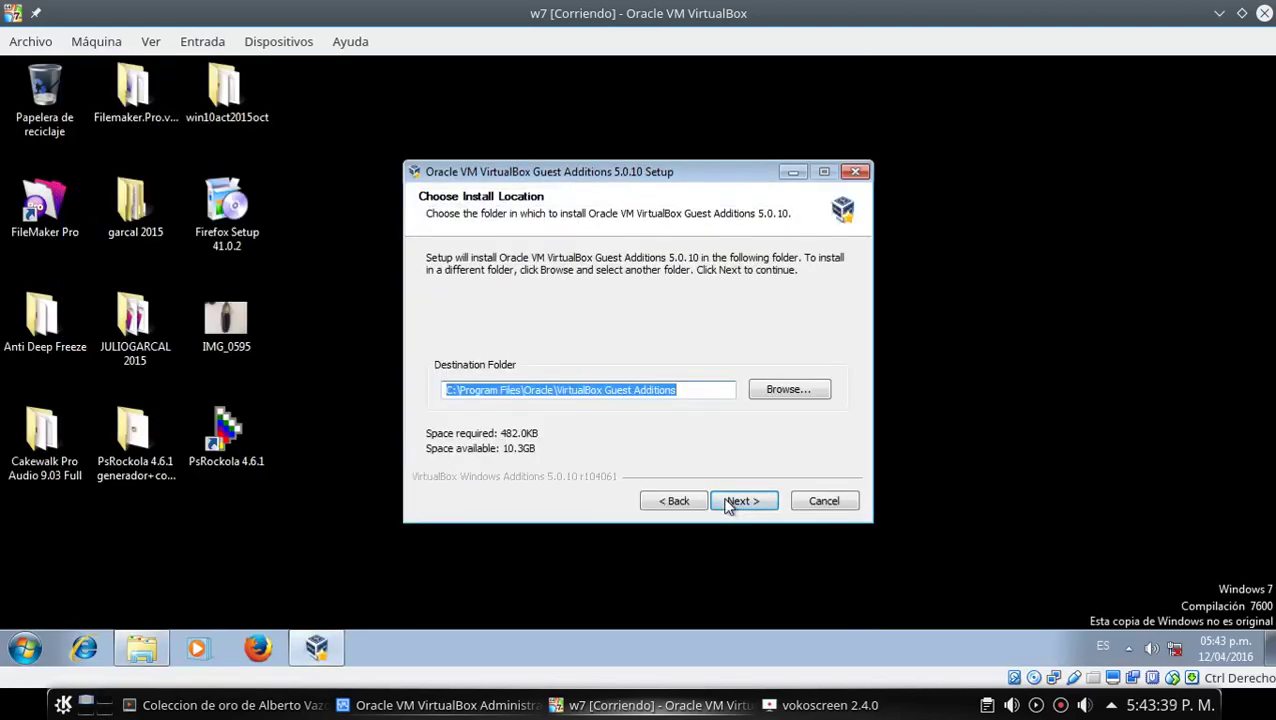
left_click(730, 504)
left_click(734, 503)
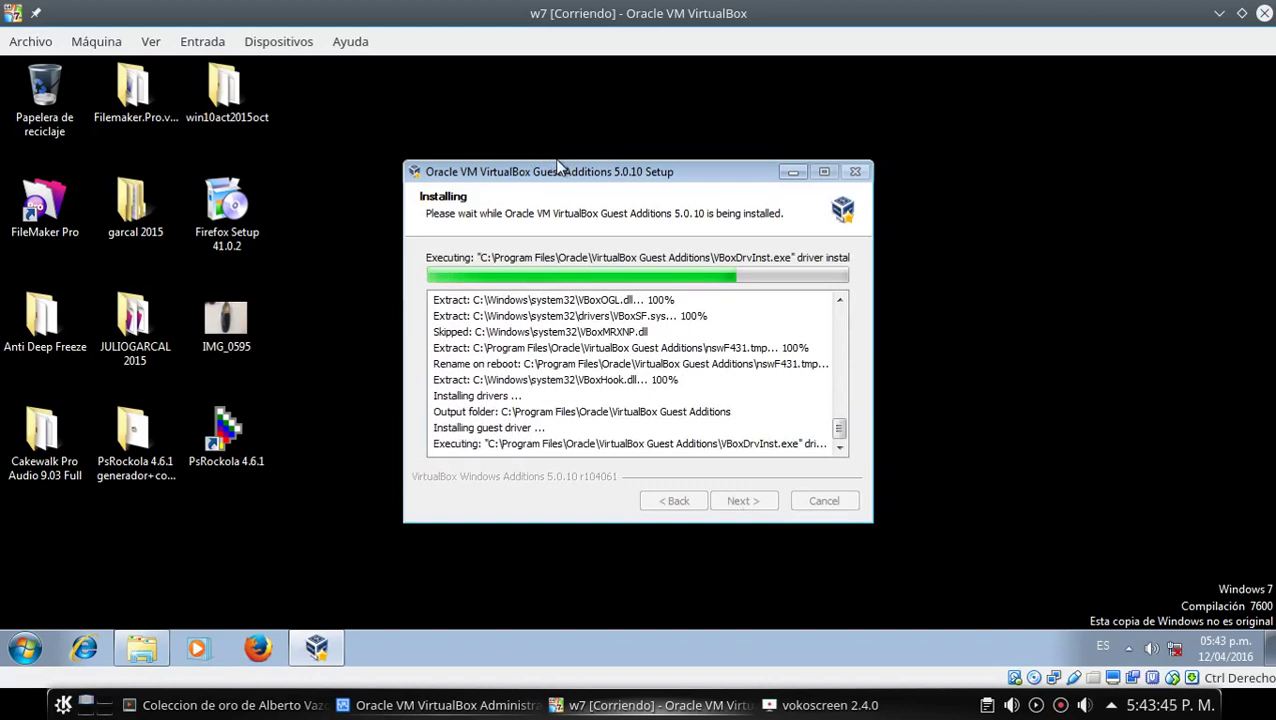
left_click_drag(560, 172, 170, 152)
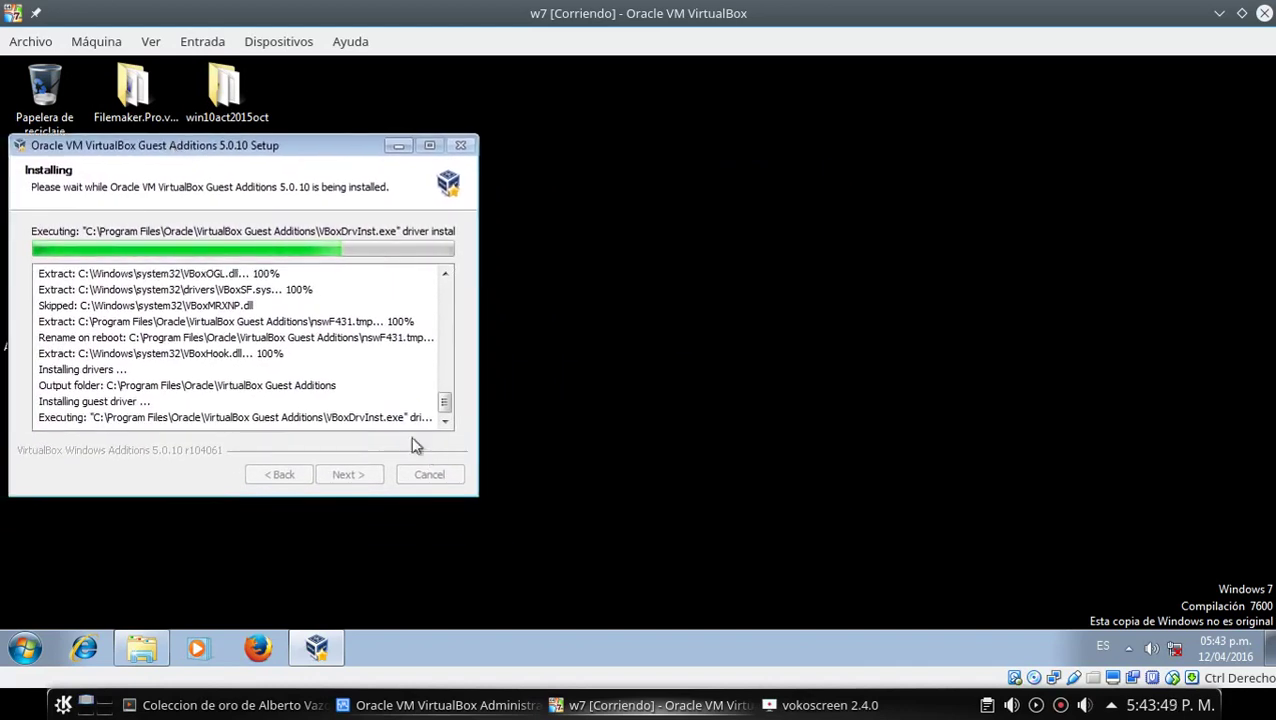
left_click_drag(258, 147, 241, 91)
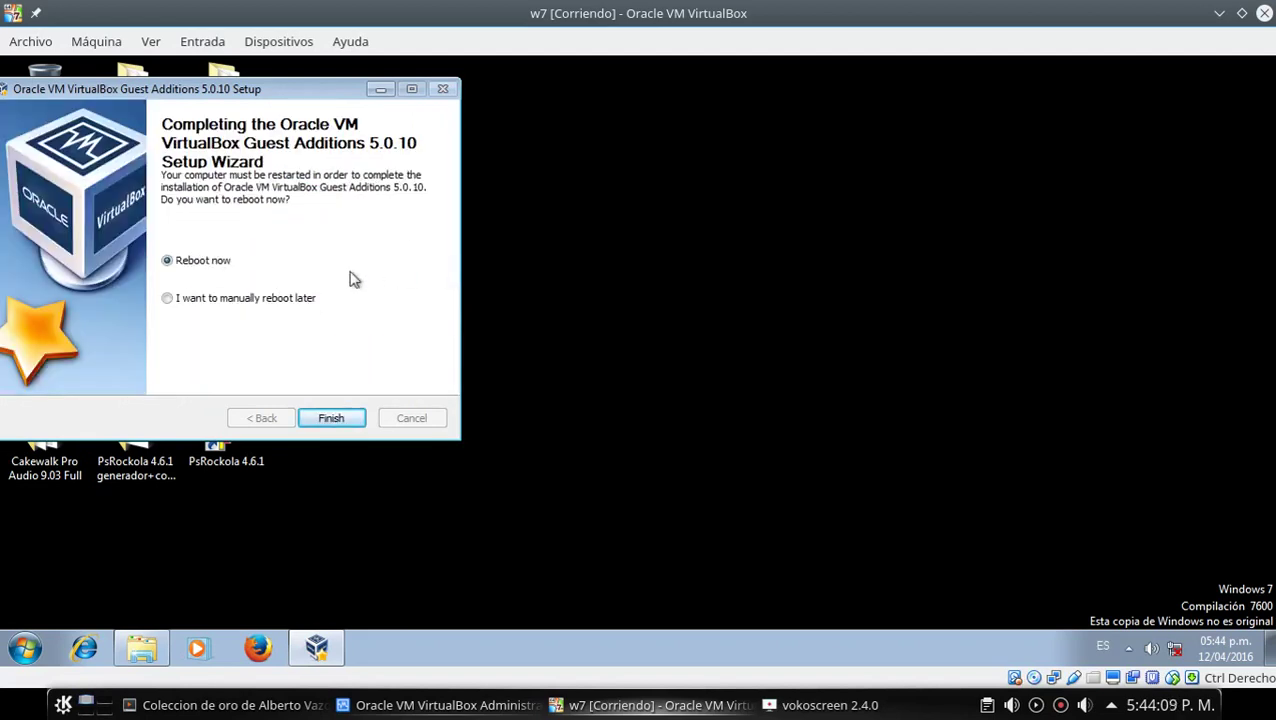
left_click(322, 420)
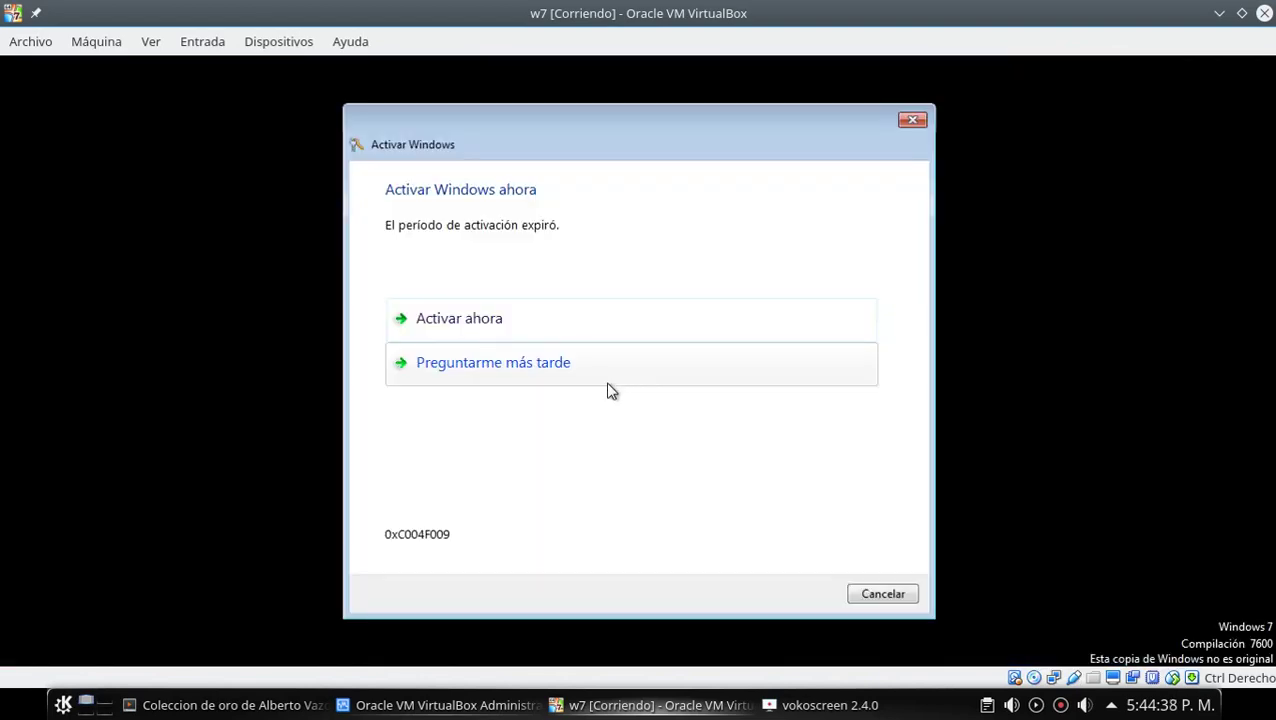
- Postpone Windows activation in the restarted guest and accept the notice about original Microsoft software
left_click(600, 382)
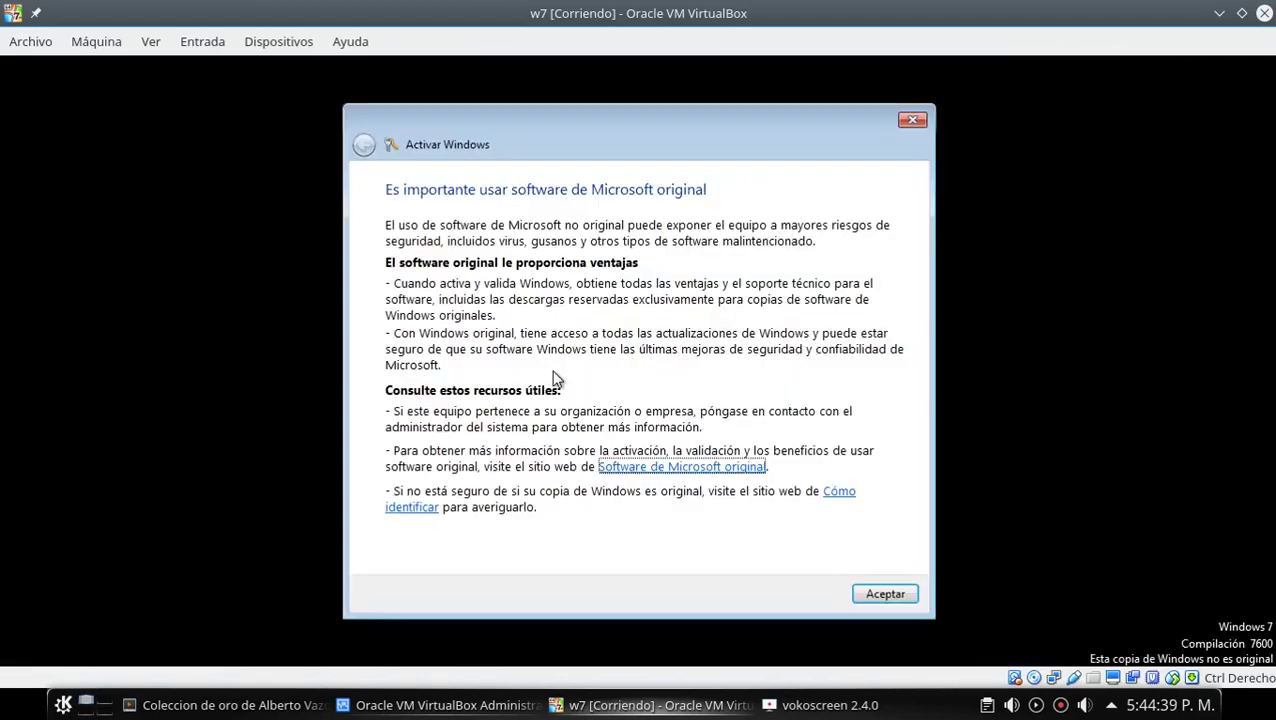
left_click(856, 592)
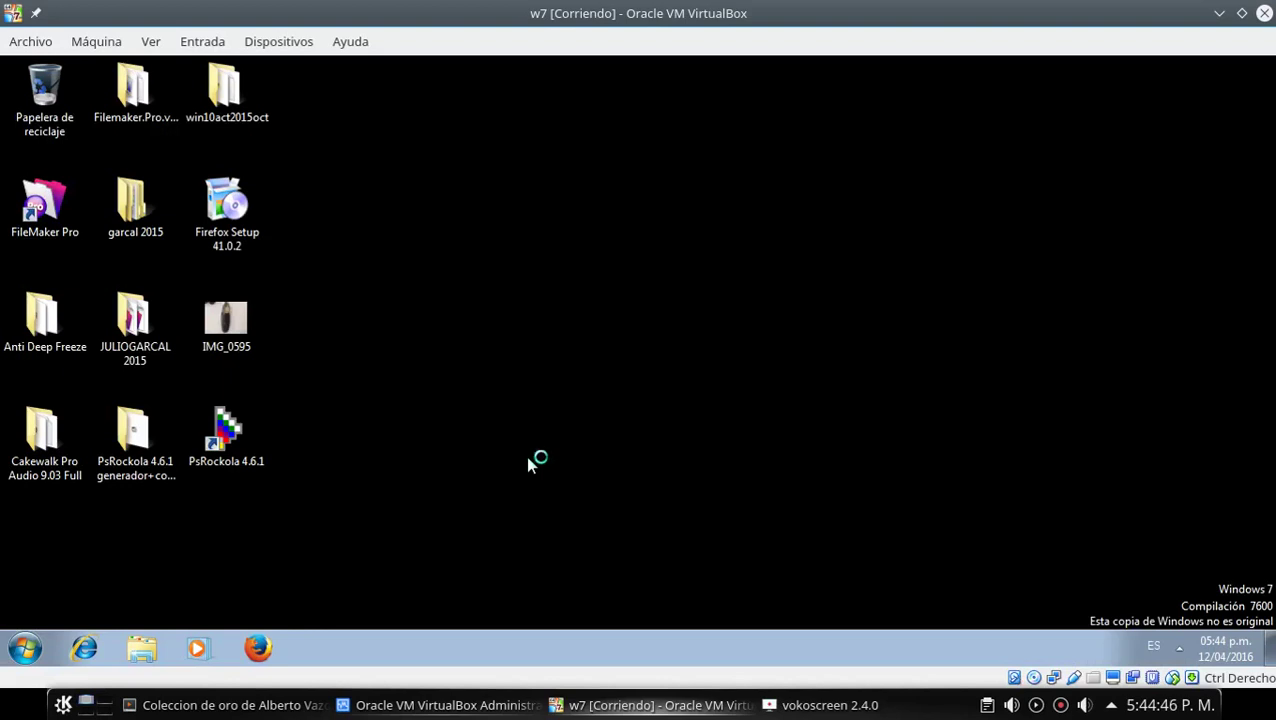
- Shut down the guest Windows and close the VirtualBox manager
left_click(24, 649)
left_click(280, 600)
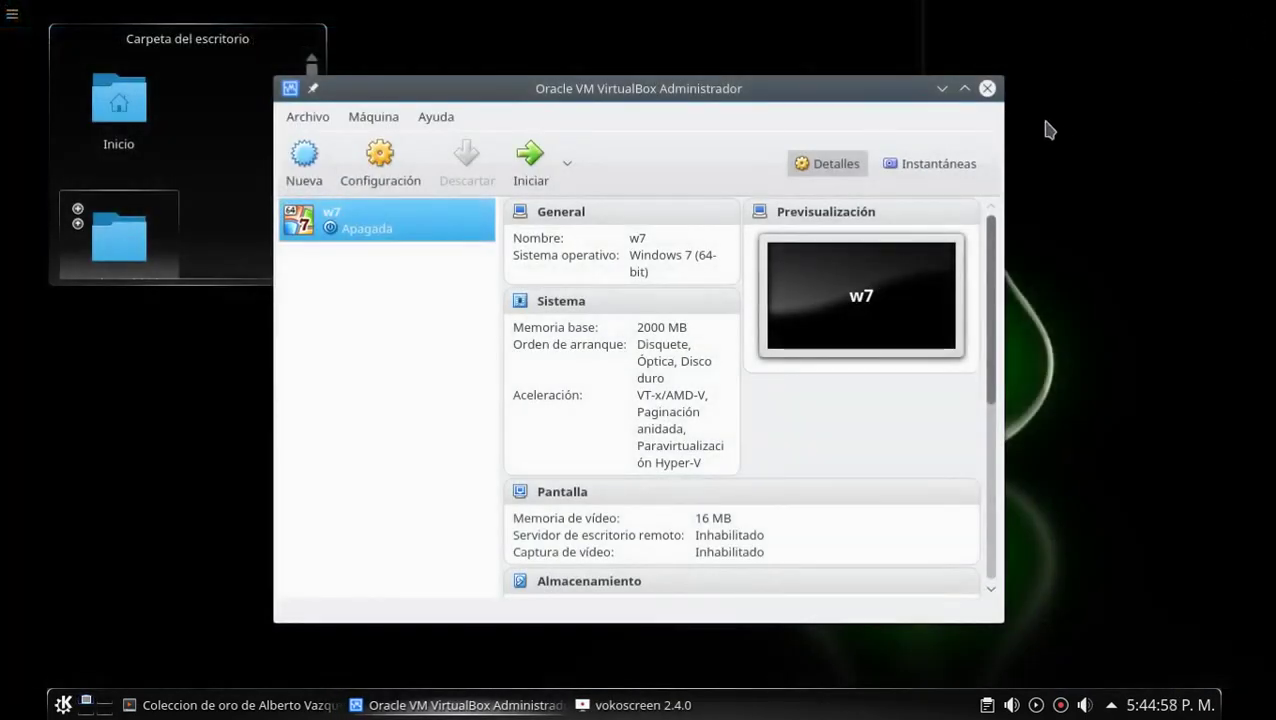
left_click(987, 88)
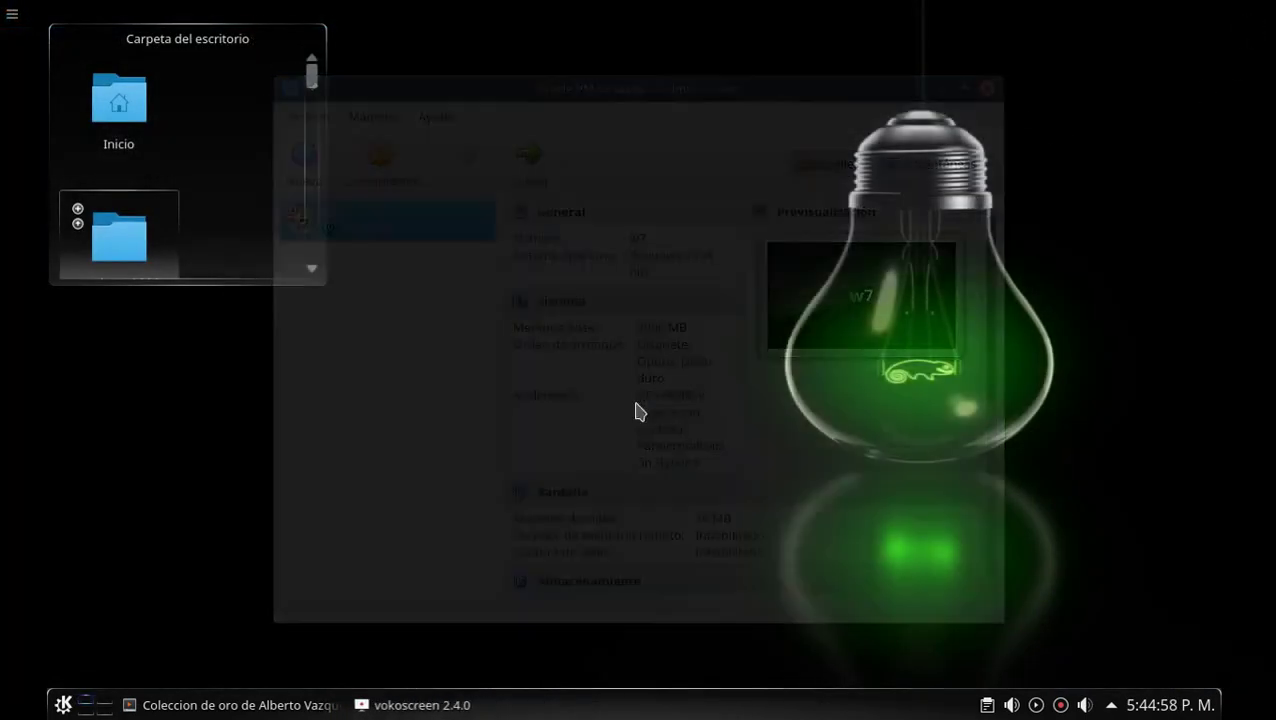
left_click(1060, 704)
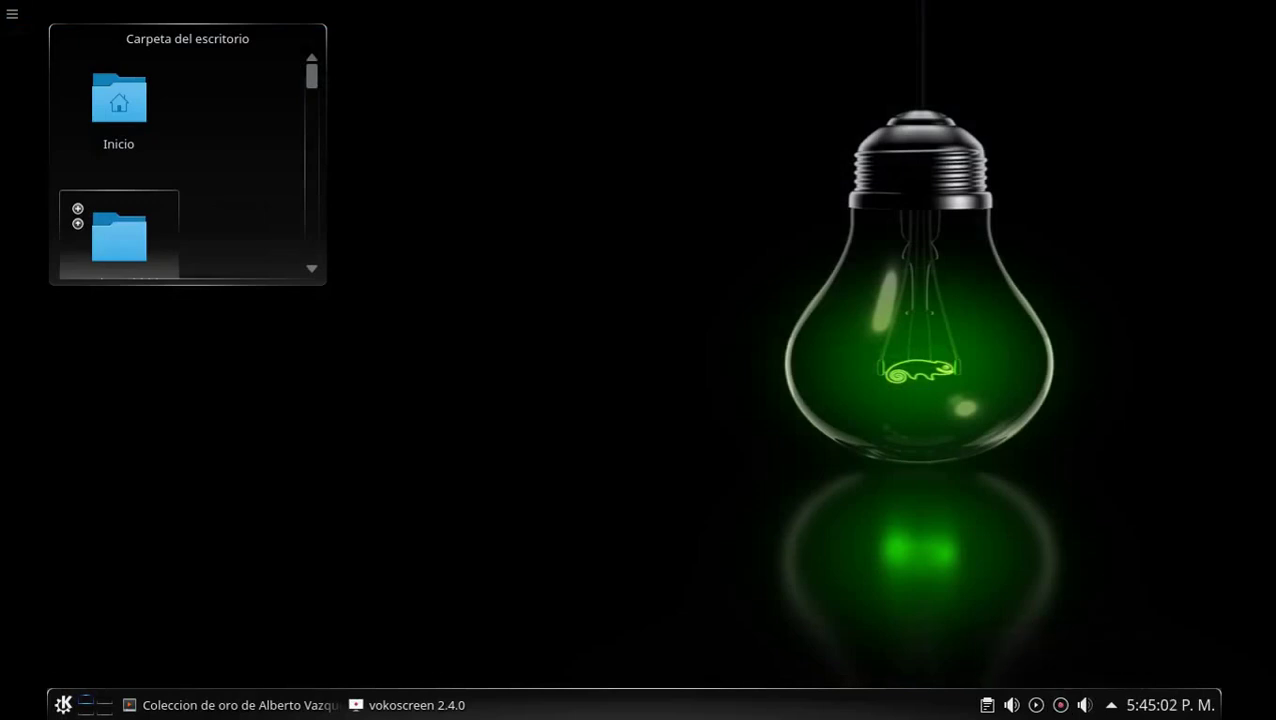